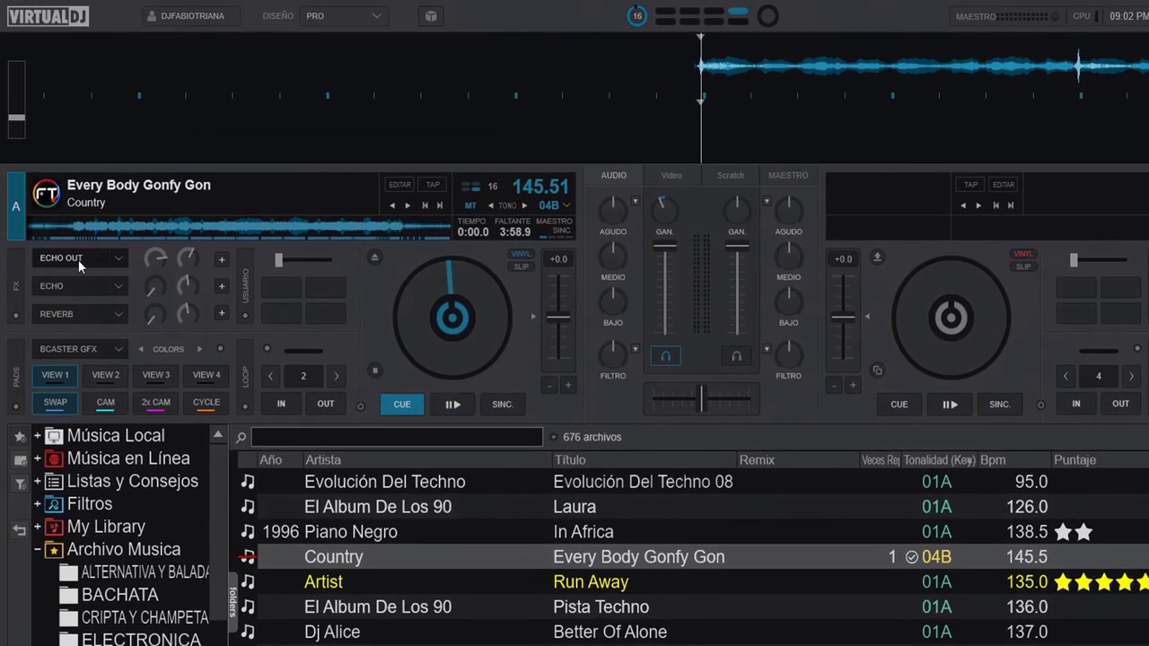
Check deck A's list of effects and search the audio effect extensions for "ech".
{"action": "left_click", "coordinate": [115, 261]}
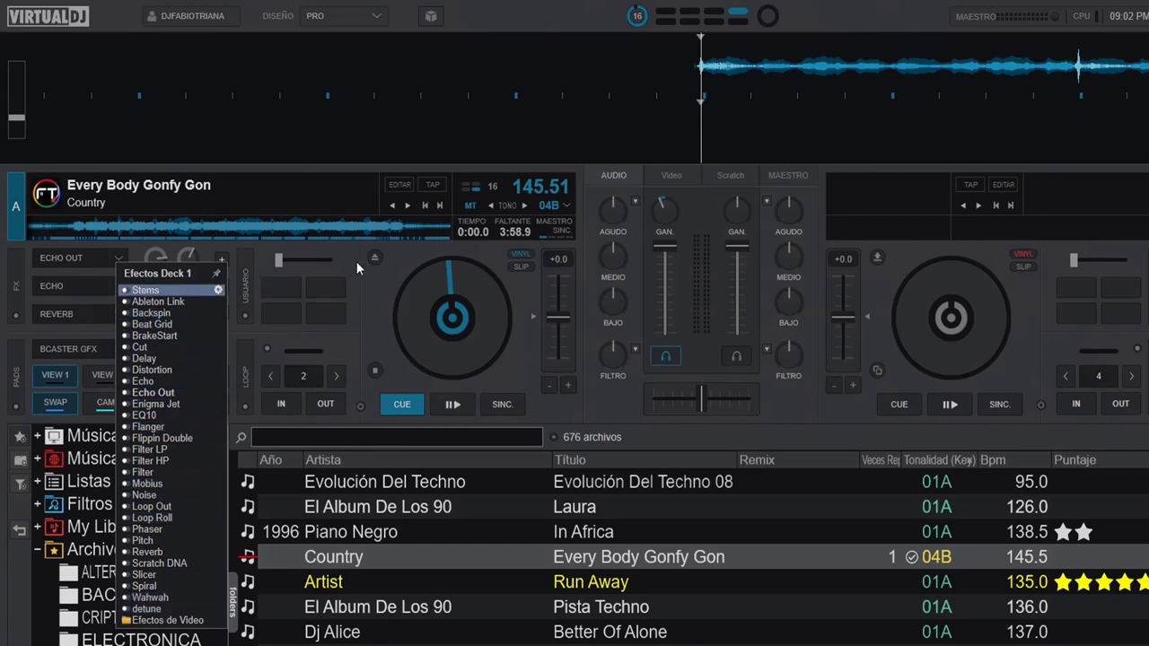
{"action": "left_click", "coordinate": [379, 281]}
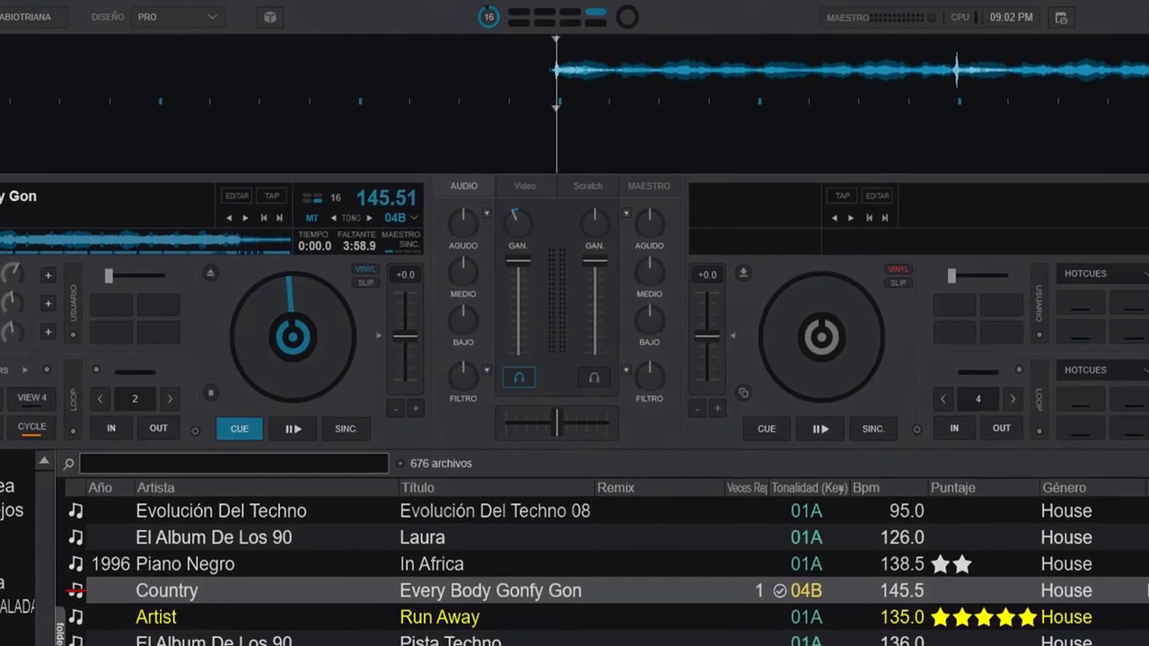
{"action": "left_click", "coordinate": [1123, 18]}
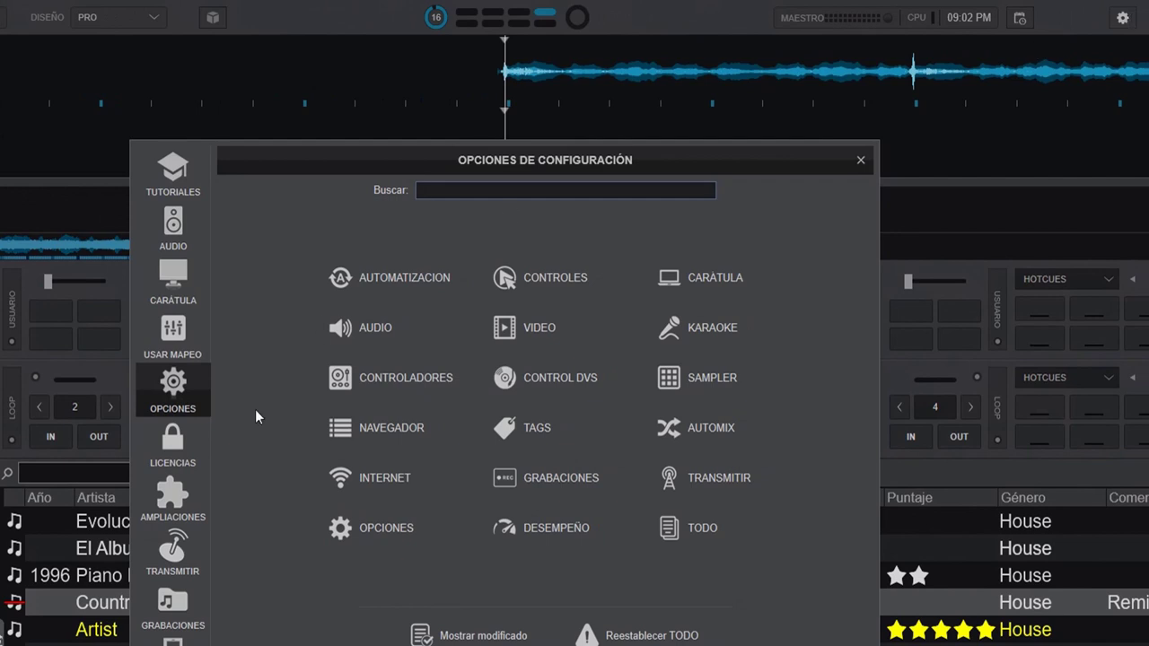
{"action": "left_click", "coordinate": [171, 501]}
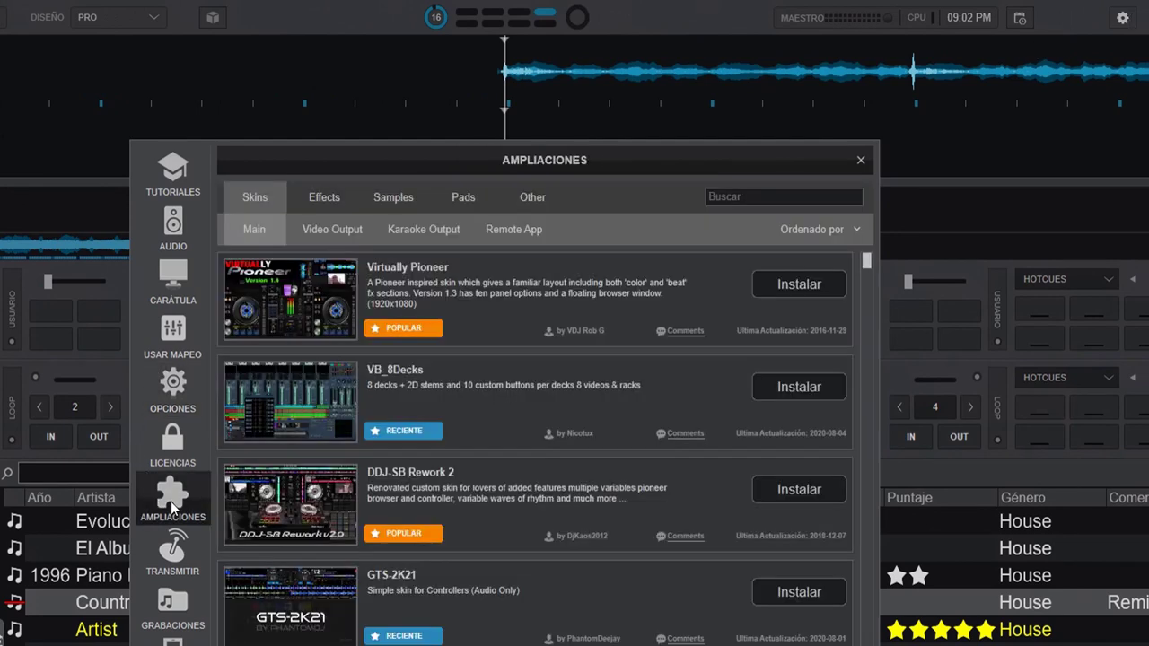
{"action": "left_click", "coordinate": [324, 195]}
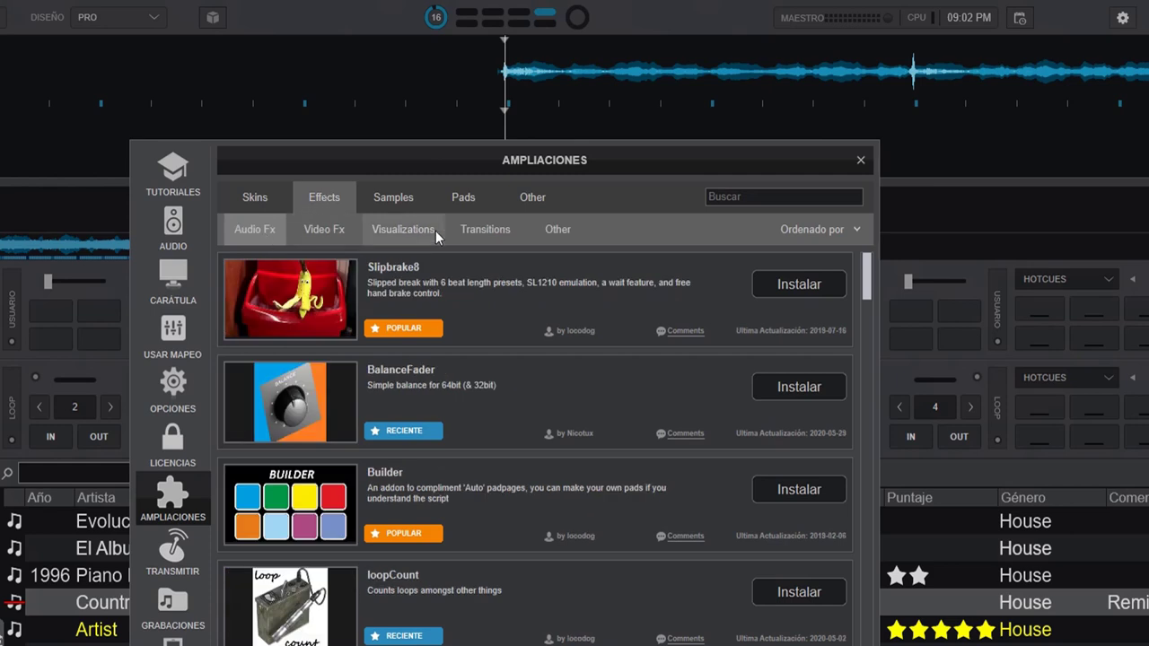
{"action": "left_click", "coordinate": [762, 196]}
{"action": "type", "text": "ech"}
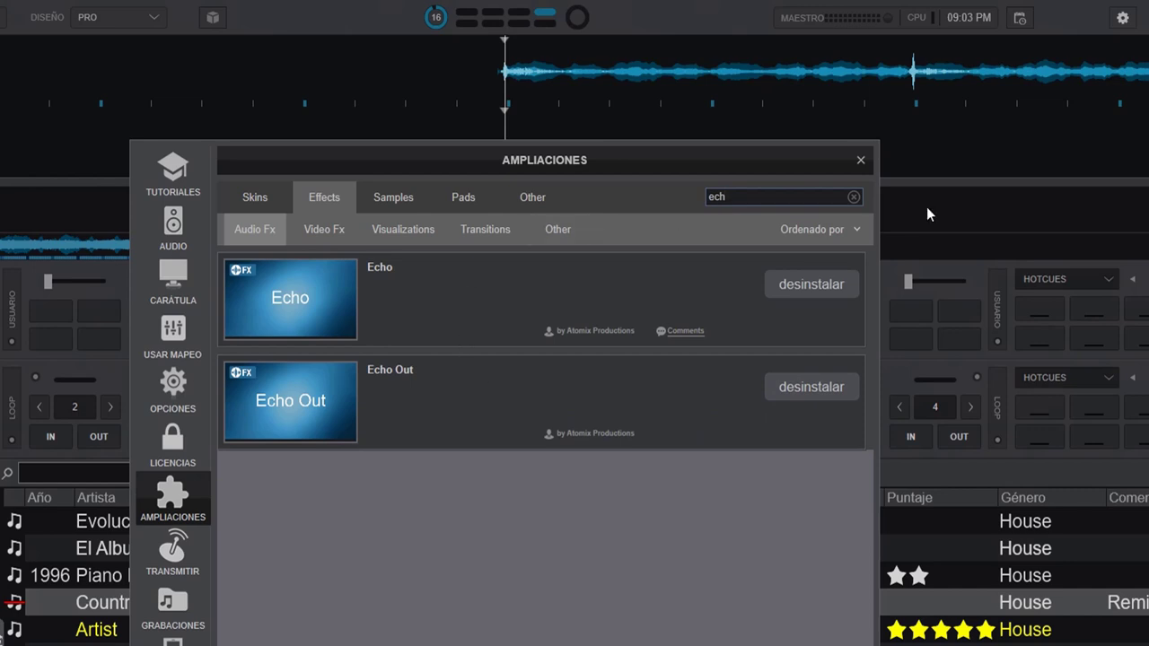
{"action": "left_click", "coordinate": [859, 161]}
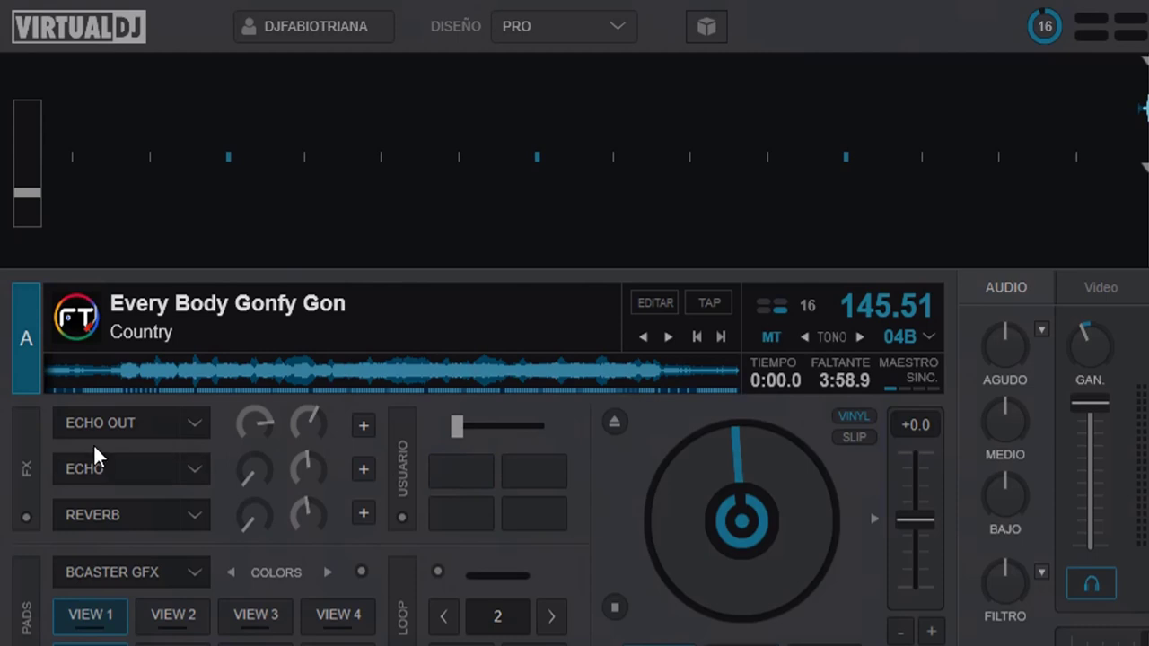
Open the settings of Echo Out on deck A and set its Length to 1 bt.
{"action": "left_click", "coordinate": [364, 425]}
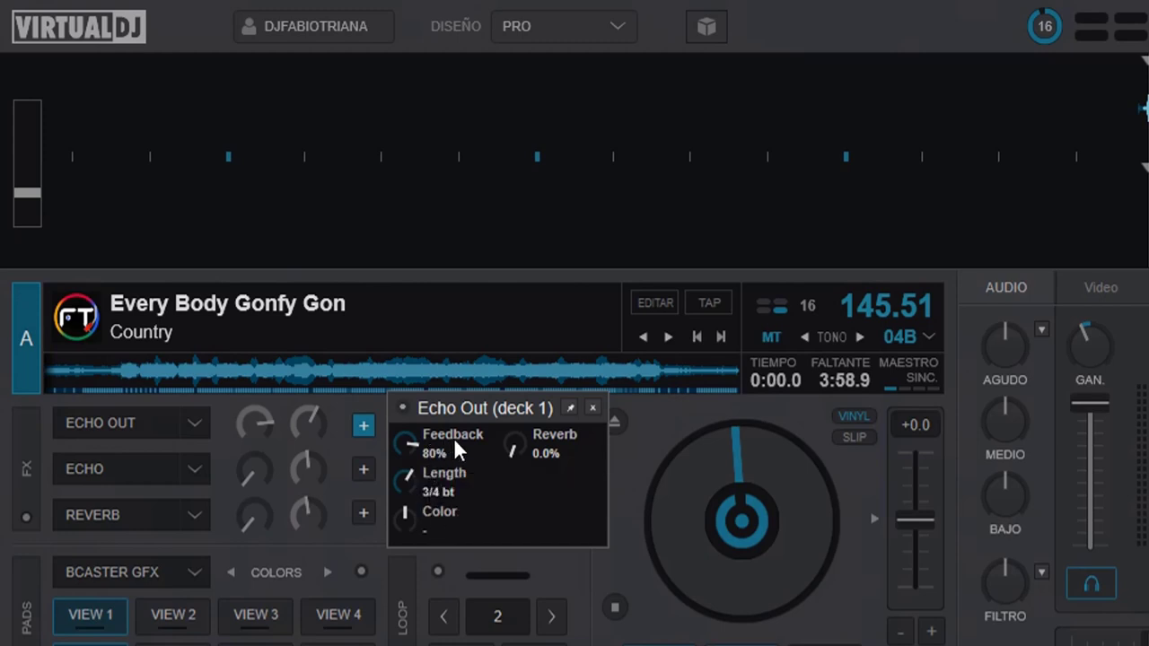
{"action": "mouse_move", "coordinate": [453, 439]}
{"action": "mouse_move", "coordinate": [417, 485]}
{"action": "left_click_drag", "start_coordinate": [411, 485], "coordinate": [452, 497]}
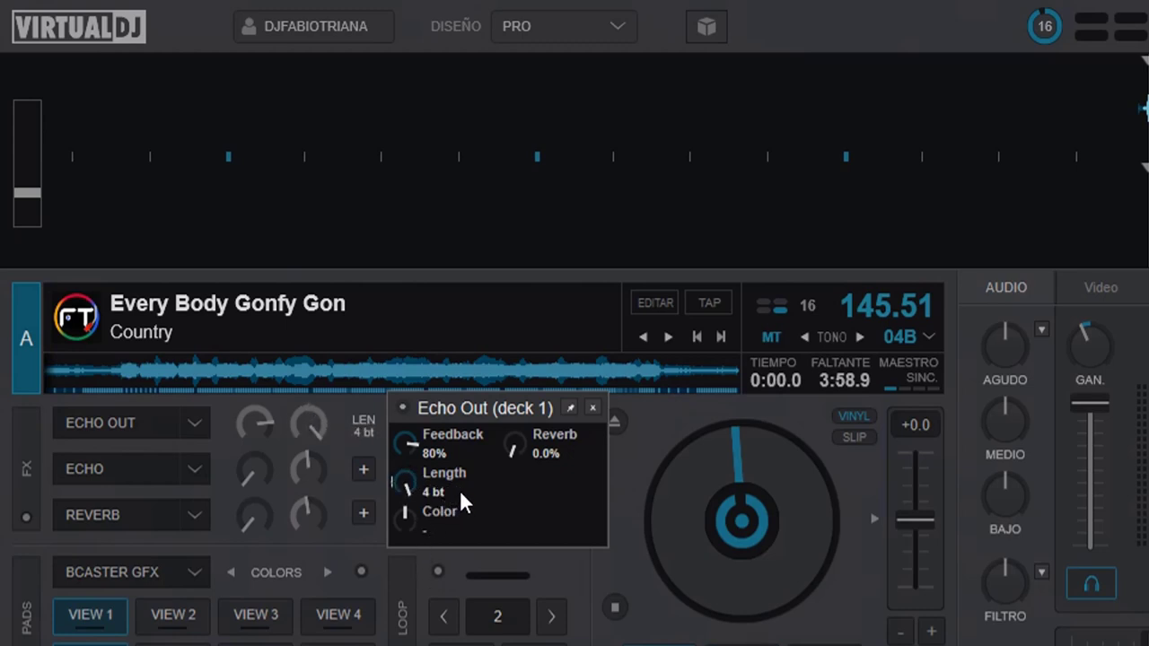
{"action": "left_click_drag", "start_coordinate": [461, 477], "coordinate": [446, 506]}
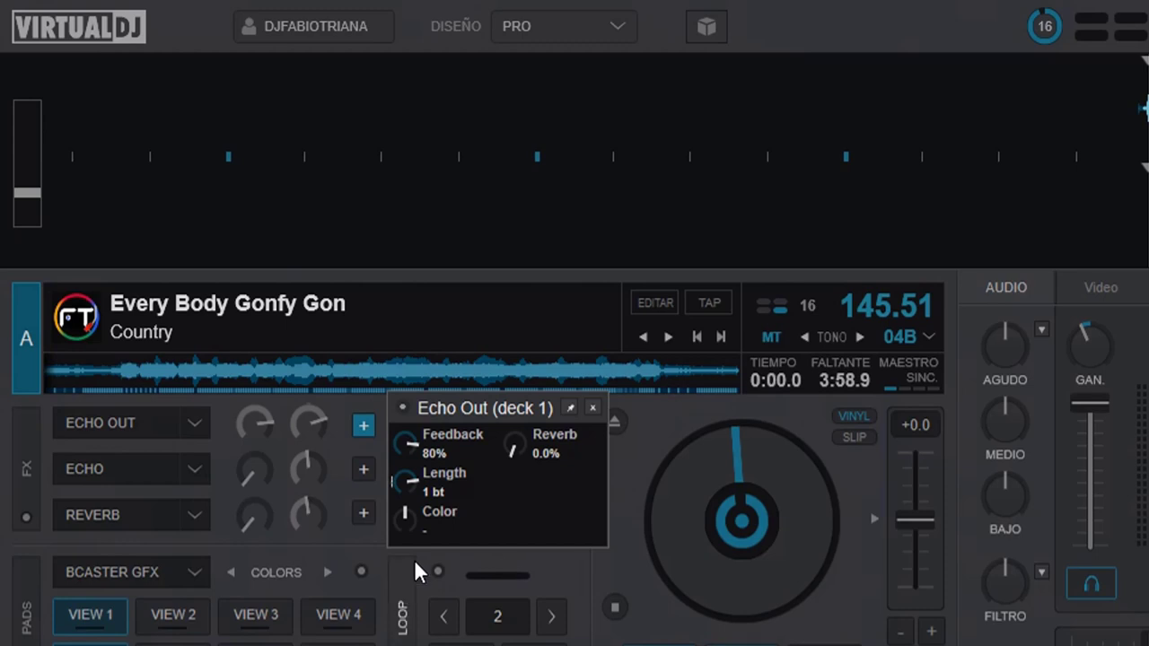
Try Echo Out's Color at < 100%, reset it to neutral, and lower the Feedback to 19%.
{"action": "left_click_drag", "start_coordinate": [409, 514], "coordinate": [438, 474]}
{"action": "left_click_drag", "start_coordinate": [403, 523], "coordinate": [405, 645]}
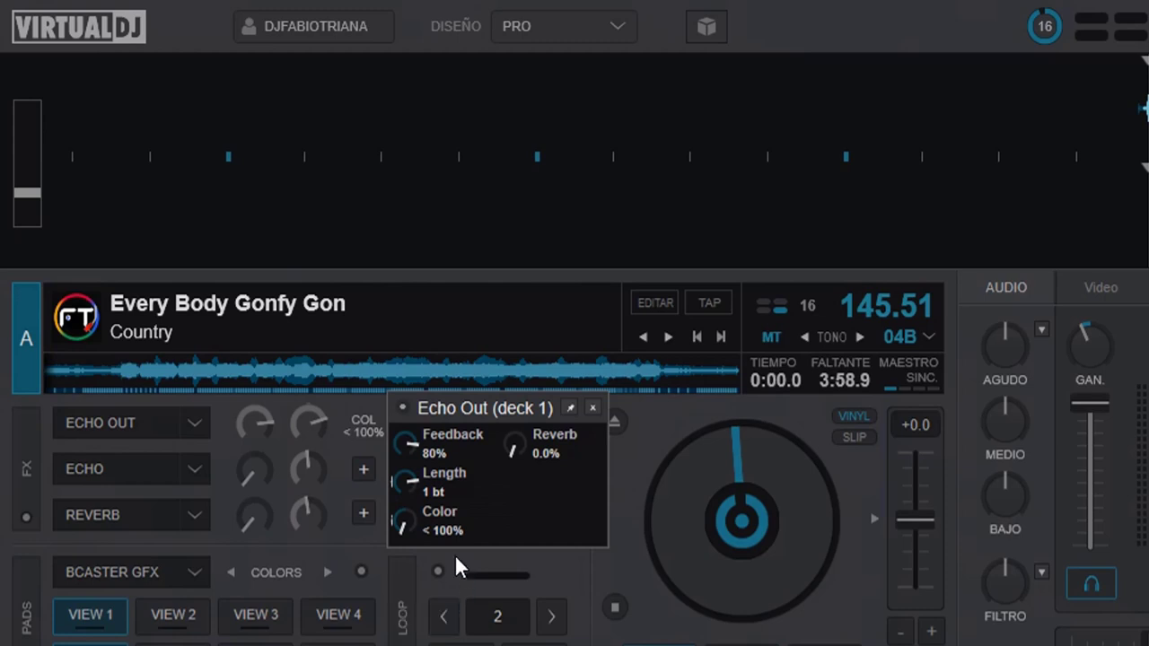
{"action": "double_click", "coordinate": [402, 521]}
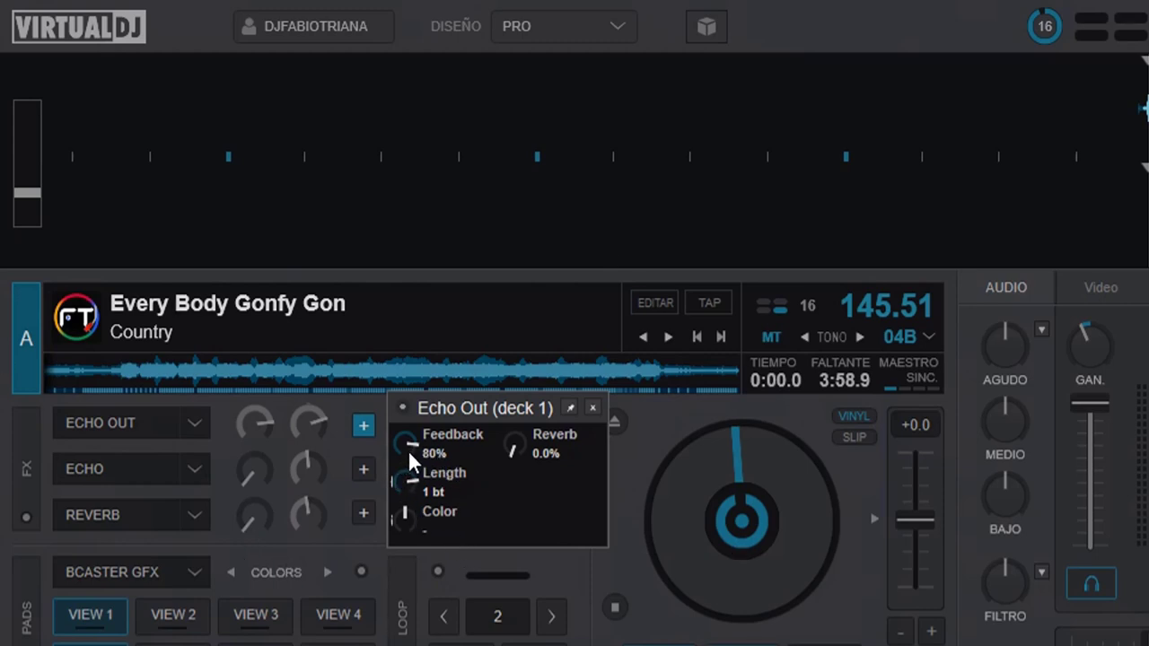
{"action": "left_click_drag", "start_coordinate": [408, 446], "coordinate": [410, 514]}
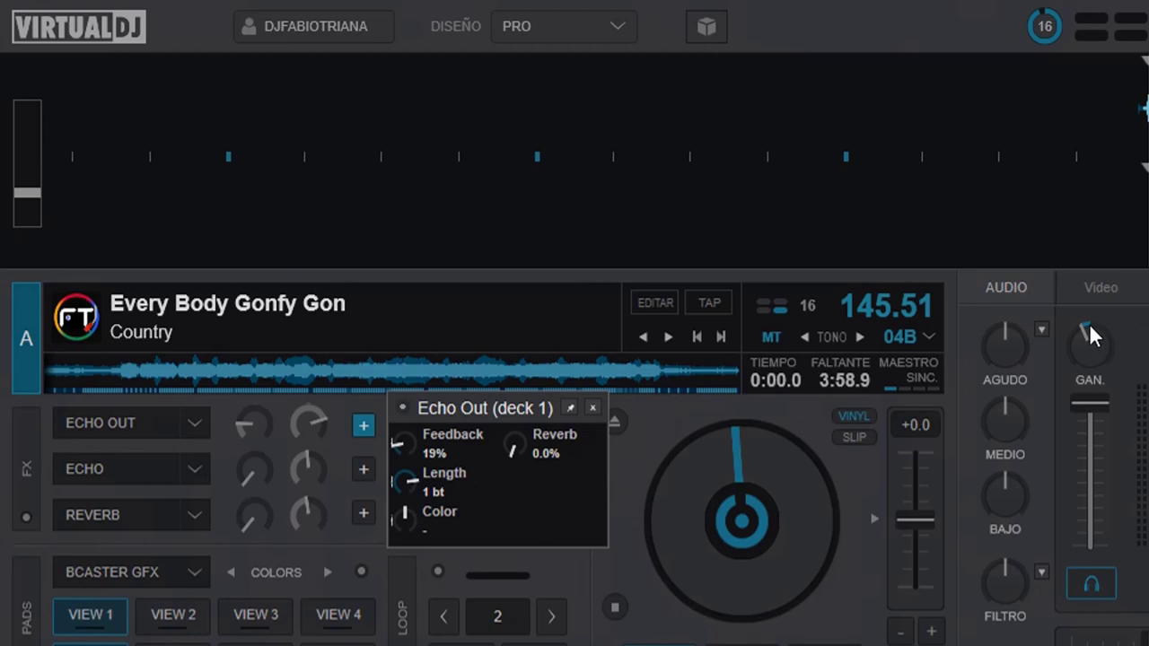
Lower deck A's volume fader and the master volume to about halfway, with deck A's gain centered.
{"action": "left_click_drag", "start_coordinate": [1088, 323], "coordinate": [1087, 352]}
{"action": "left_click_drag", "start_coordinate": [1086, 402], "coordinate": [1100, 483]}
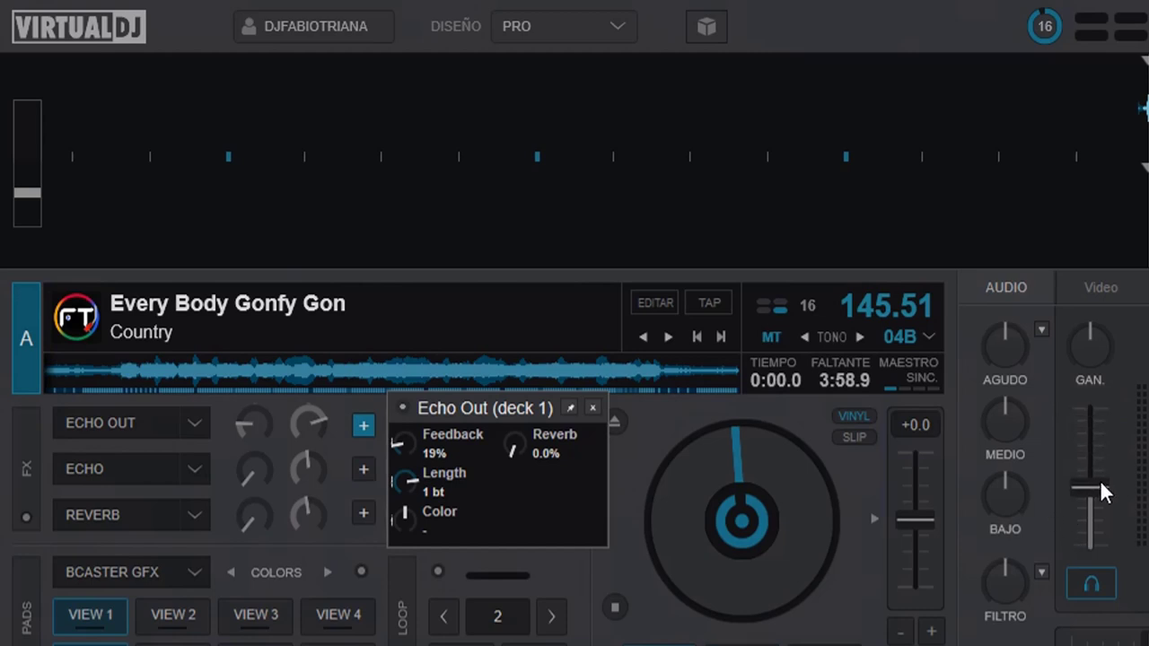
{"action": "left_click", "coordinate": [1141, 422]}
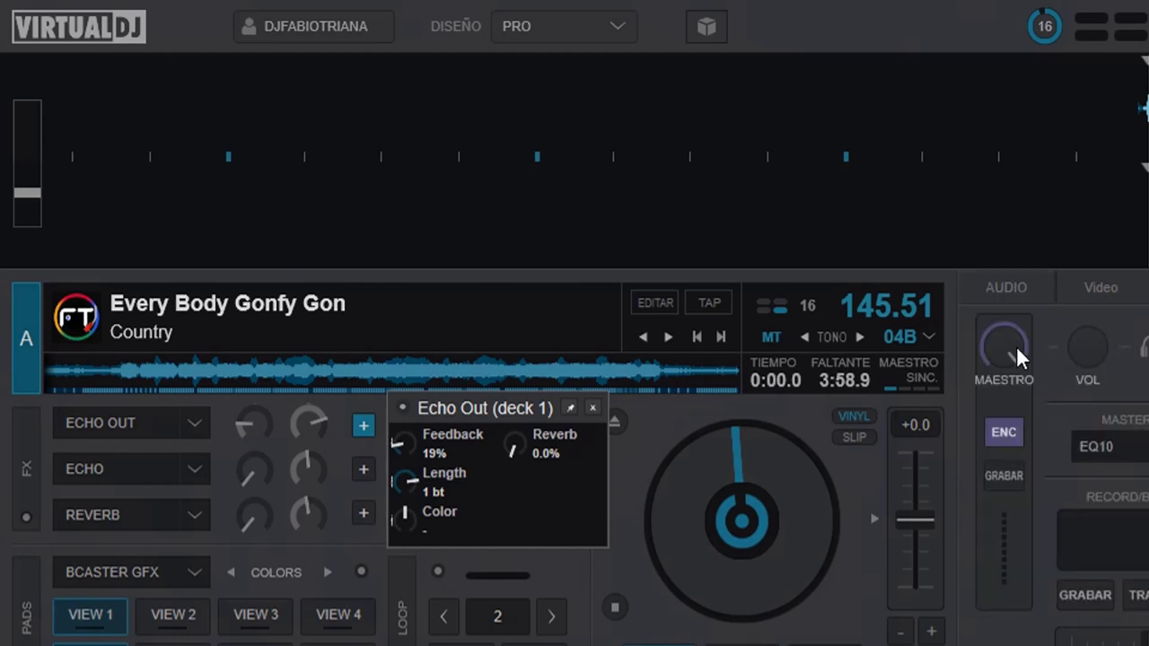
{"action": "left_click_drag", "start_coordinate": [1001, 342], "coordinate": [1005, 439]}
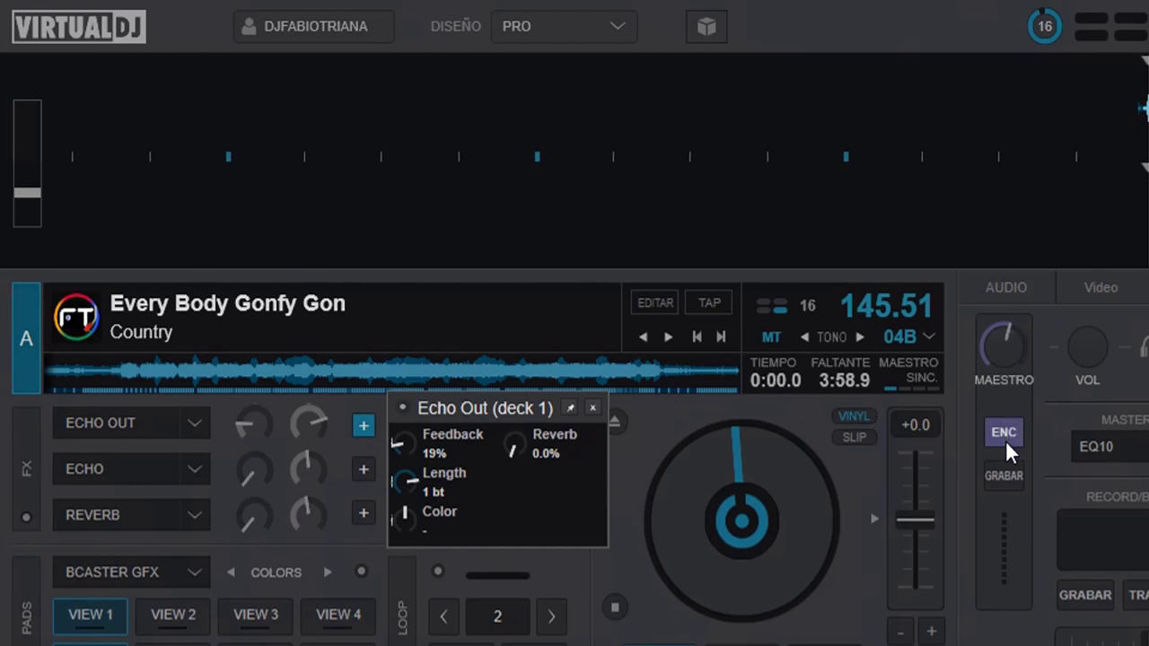
{"action": "left_click", "coordinate": [1016, 278]}
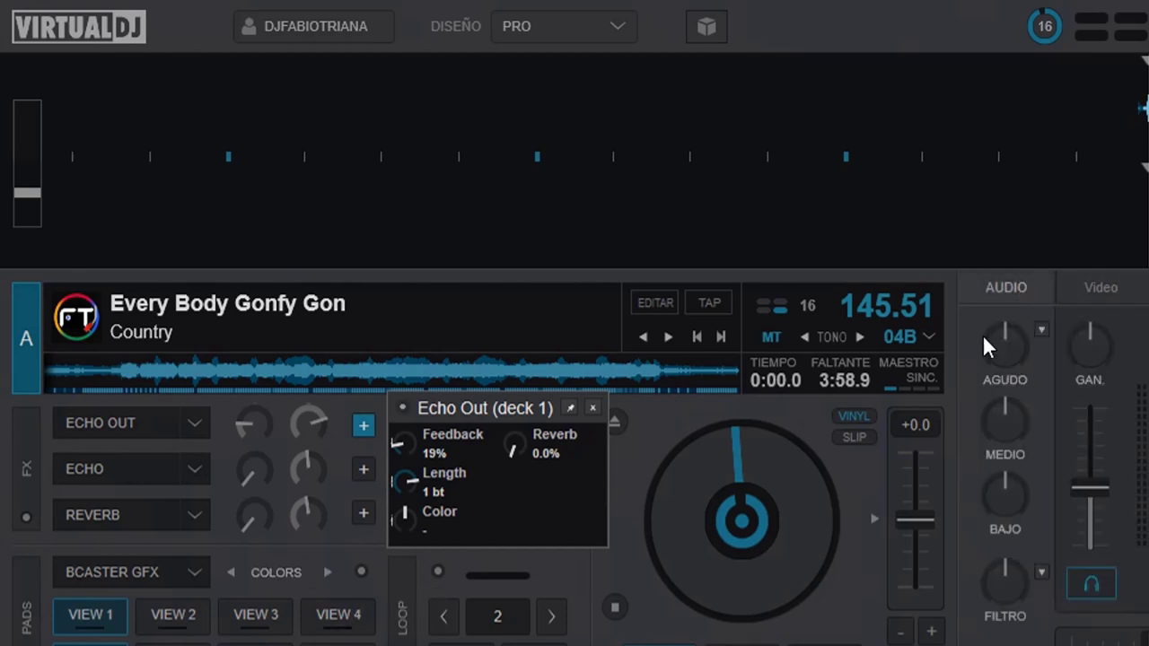
Lower deck A's key to -2 and restore Echo Out's Feedback to 80%, leaving the effect switched off.
{"action": "double_click", "coordinate": [806, 337]}
{"action": "left_click", "coordinate": [138, 425]}
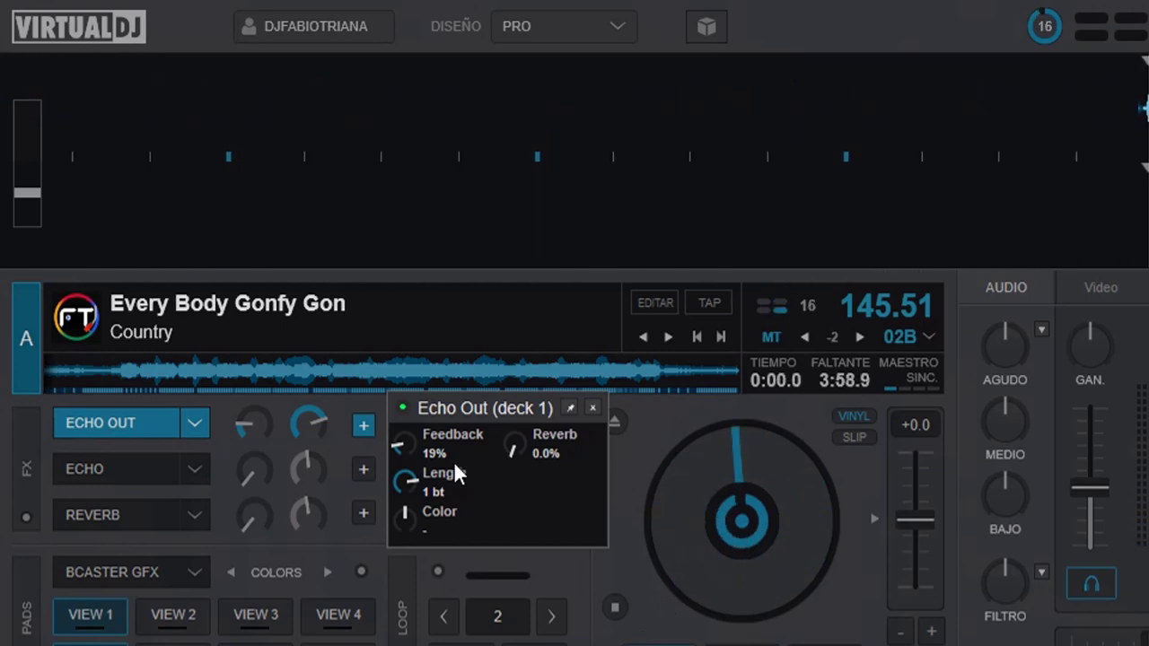
{"action": "double_click", "coordinate": [406, 437]}
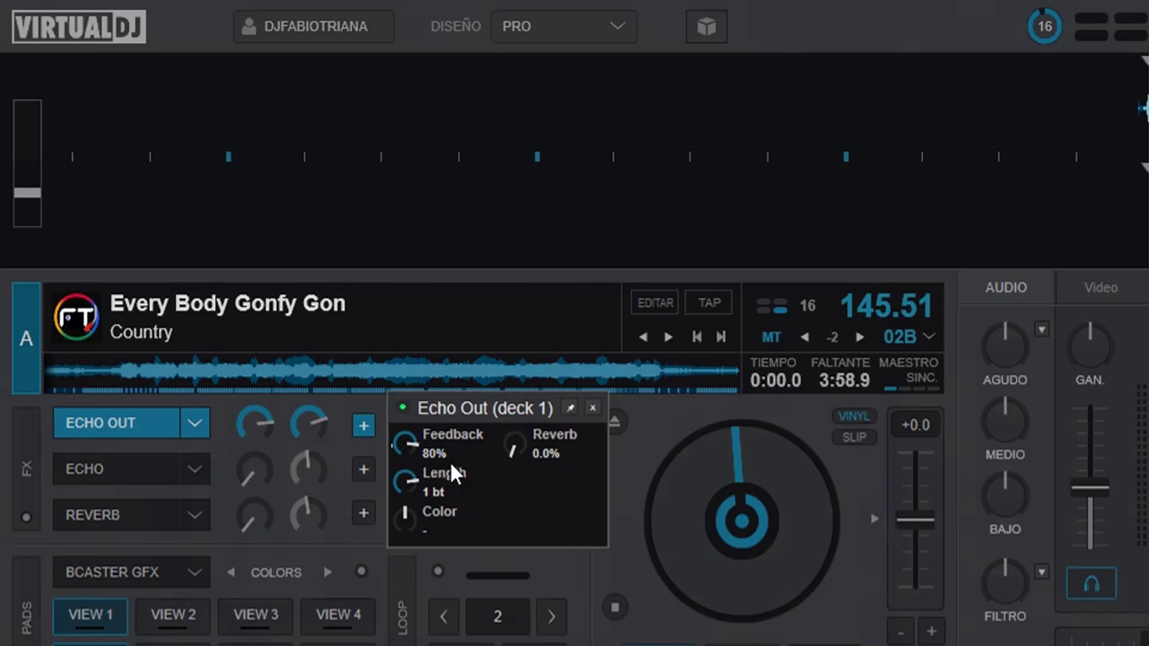
{"action": "left_click", "coordinate": [124, 418]}
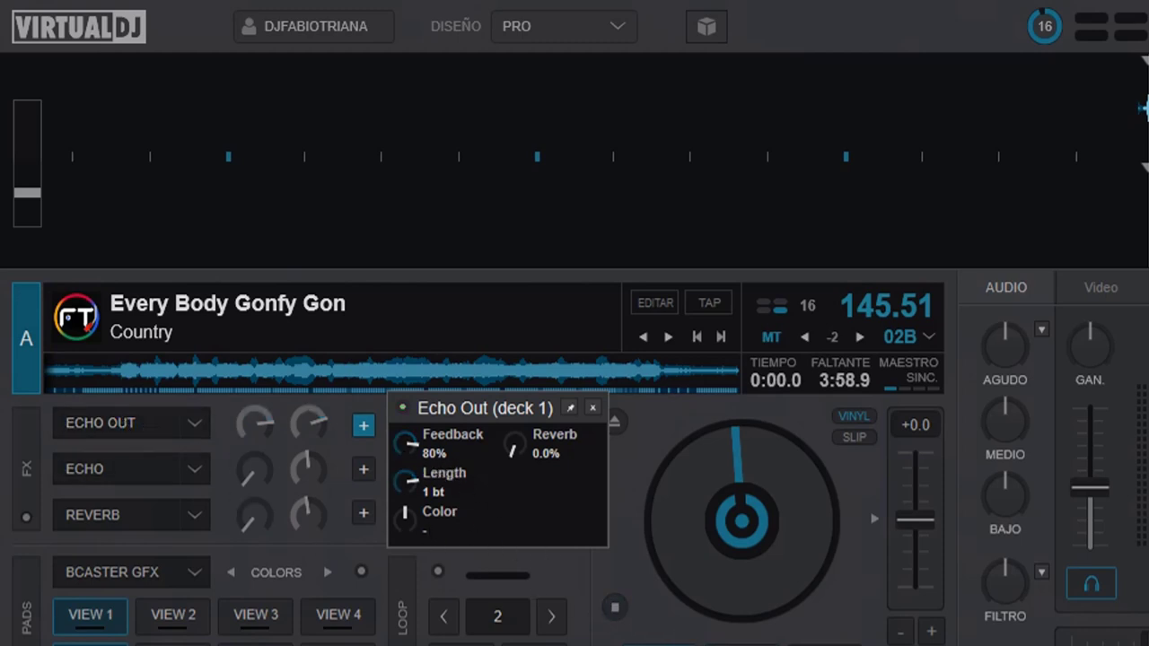
Play the track on deck A, switch Echo Out on and off to hear the 1 bt echo, and return to the start.
{"action": "key", "text": "space"}
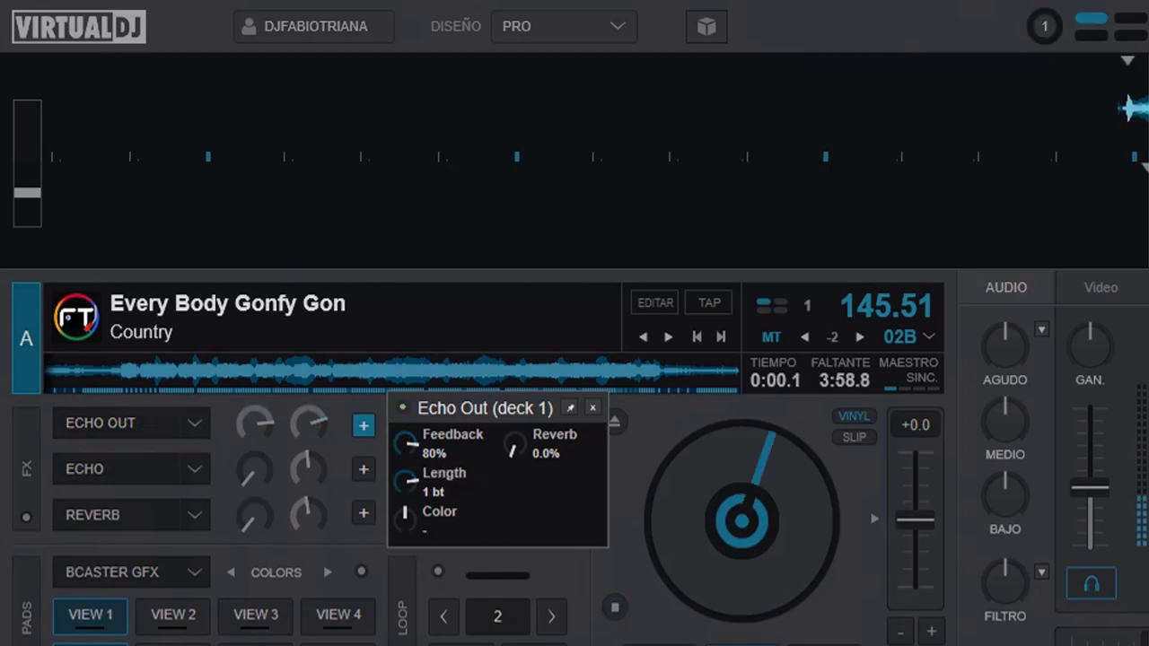
{"action": "left_click", "coordinate": [149, 419]}
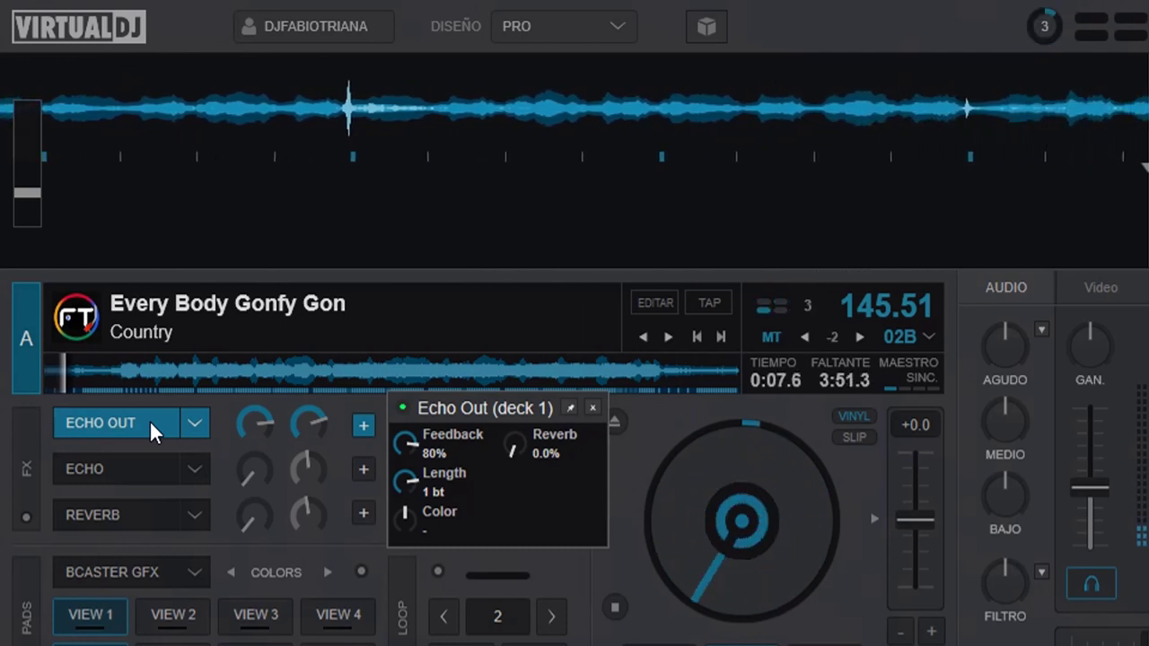
{"action": "left_click", "coordinate": [149, 420]}
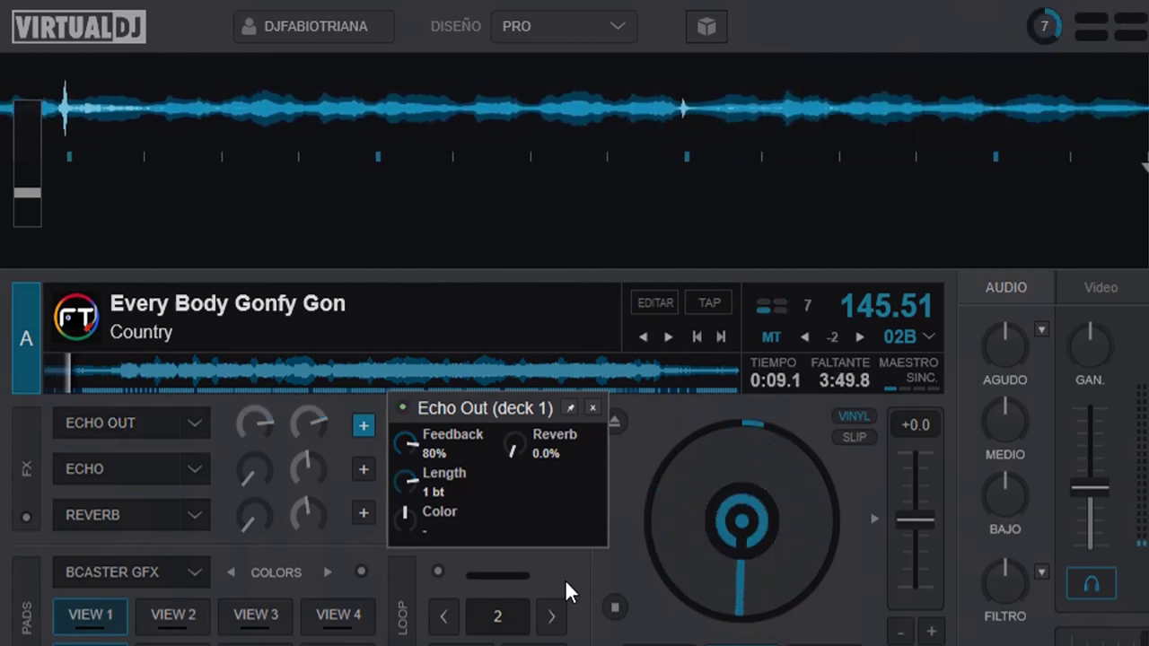
{"action": "left_click", "coordinate": [671, 642]}
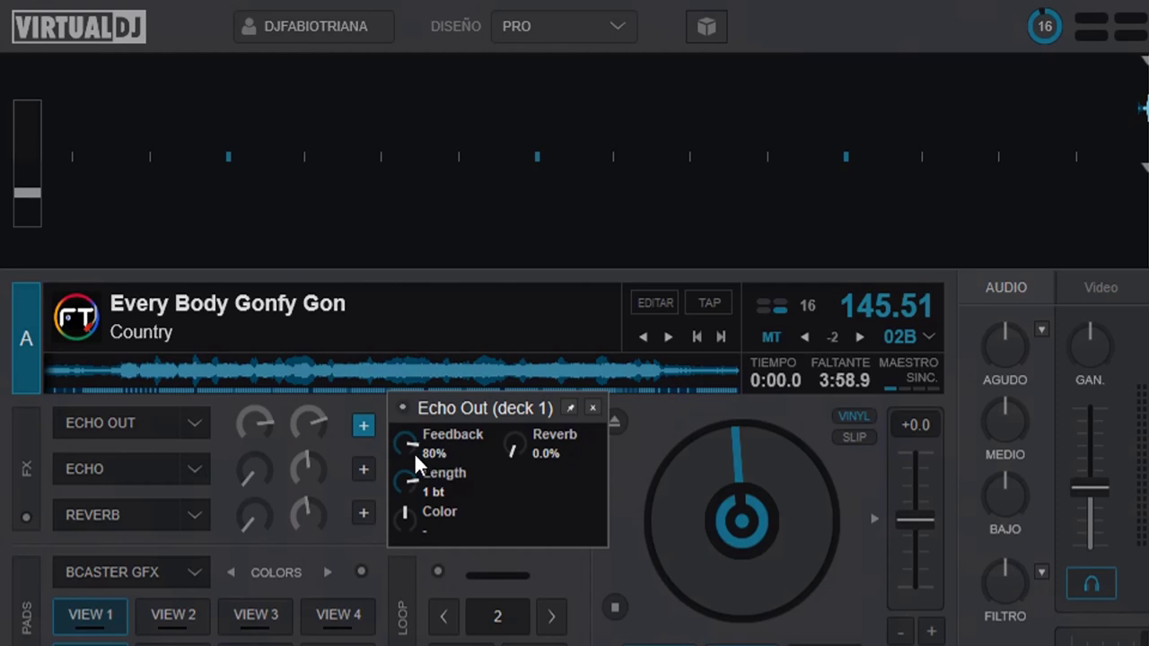
Set Echo Out's Length to 2 bt and audition it by switching the effect on and off during playback.
{"action": "mouse_move", "coordinate": [414, 452]}
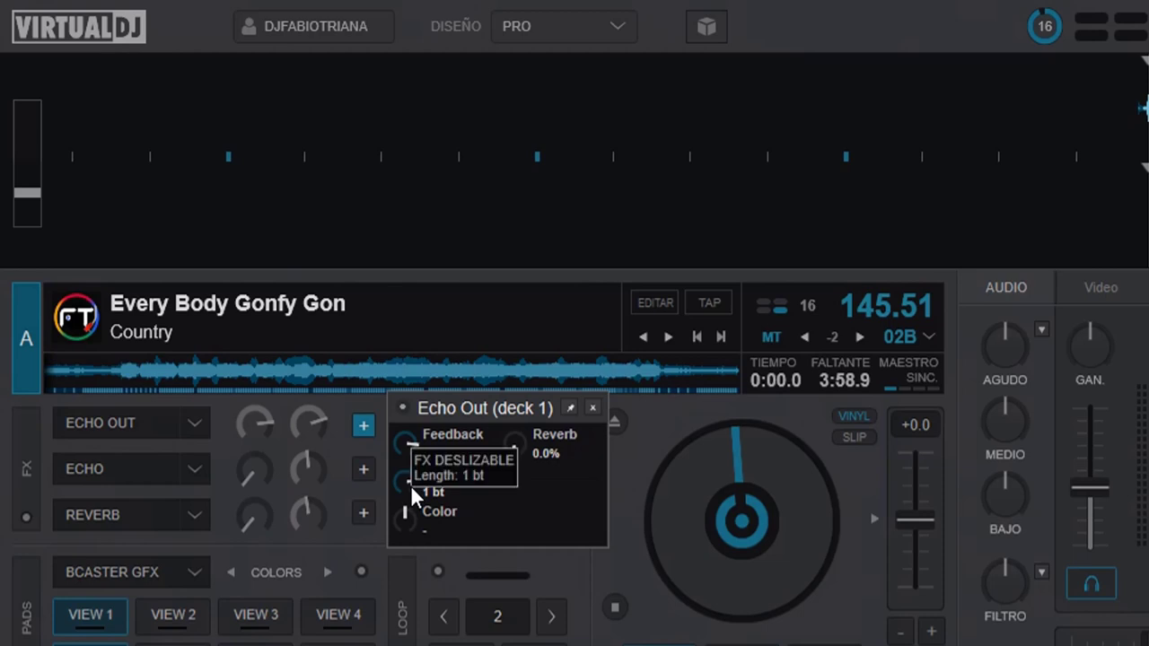
{"action": "scroll", "coordinate": [411, 484], "scroll_direction": "up", "scroll_amount": 1}
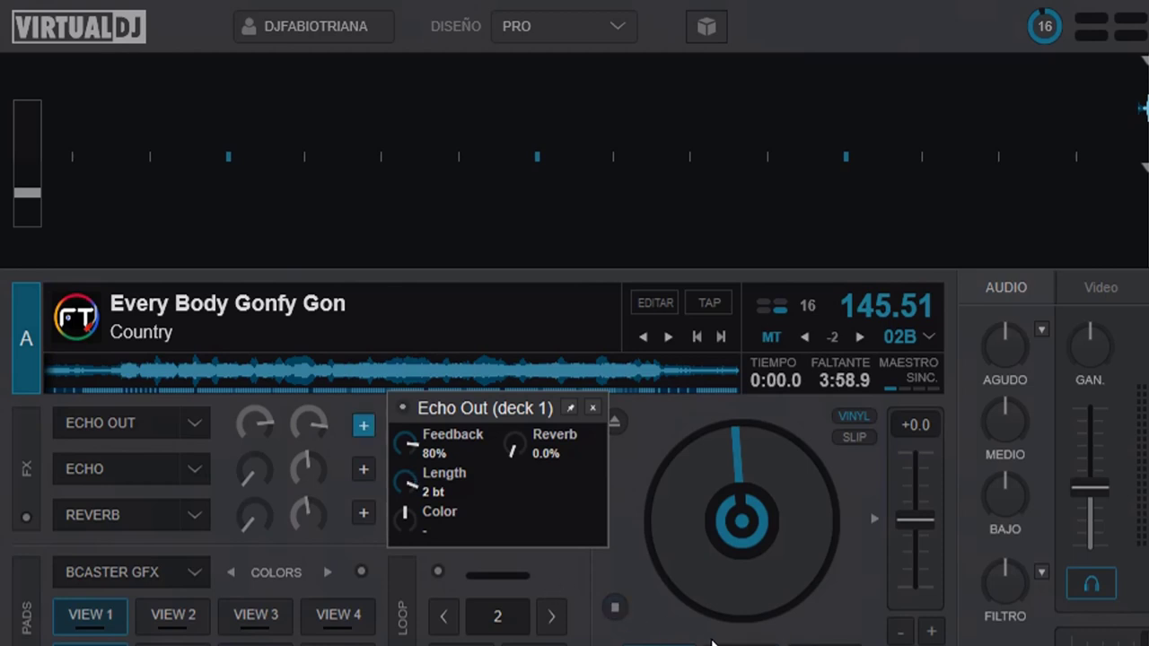
{"action": "key", "text": "space"}
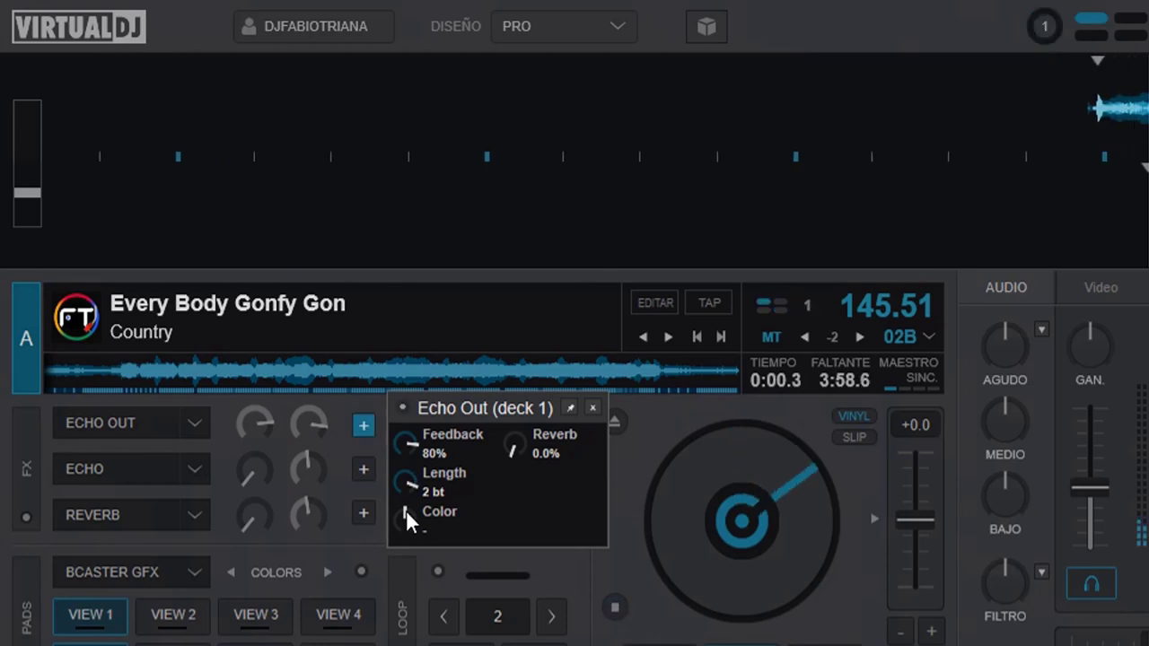
{"action": "left_click", "coordinate": [145, 420]}
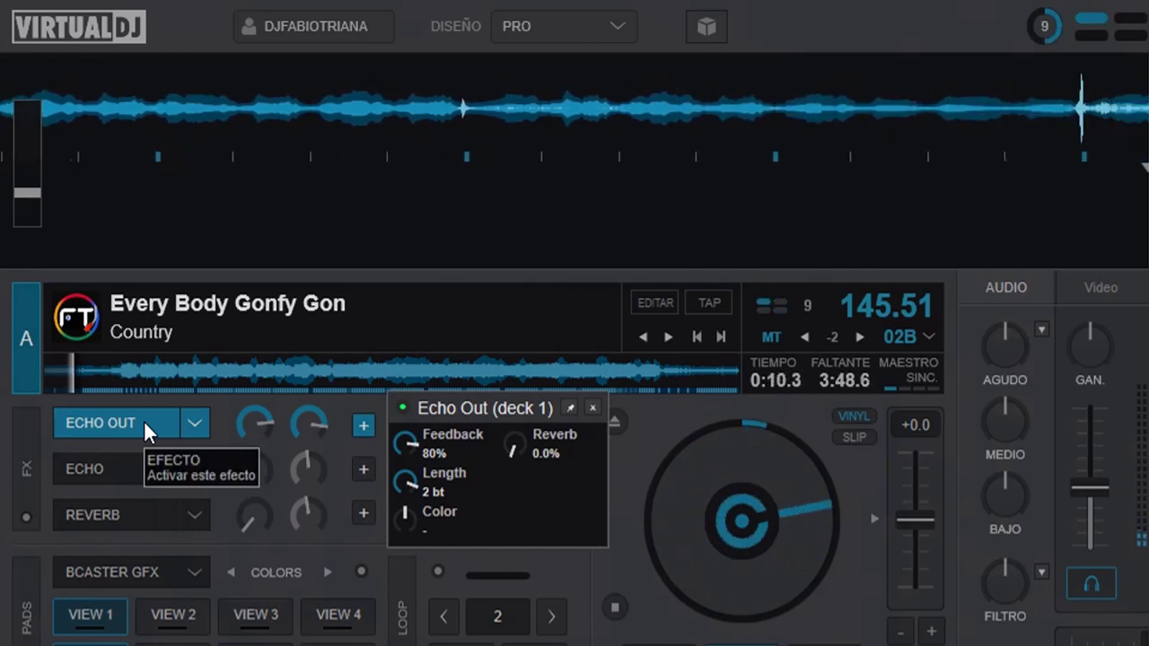
{"action": "left_click", "coordinate": [143, 420]}
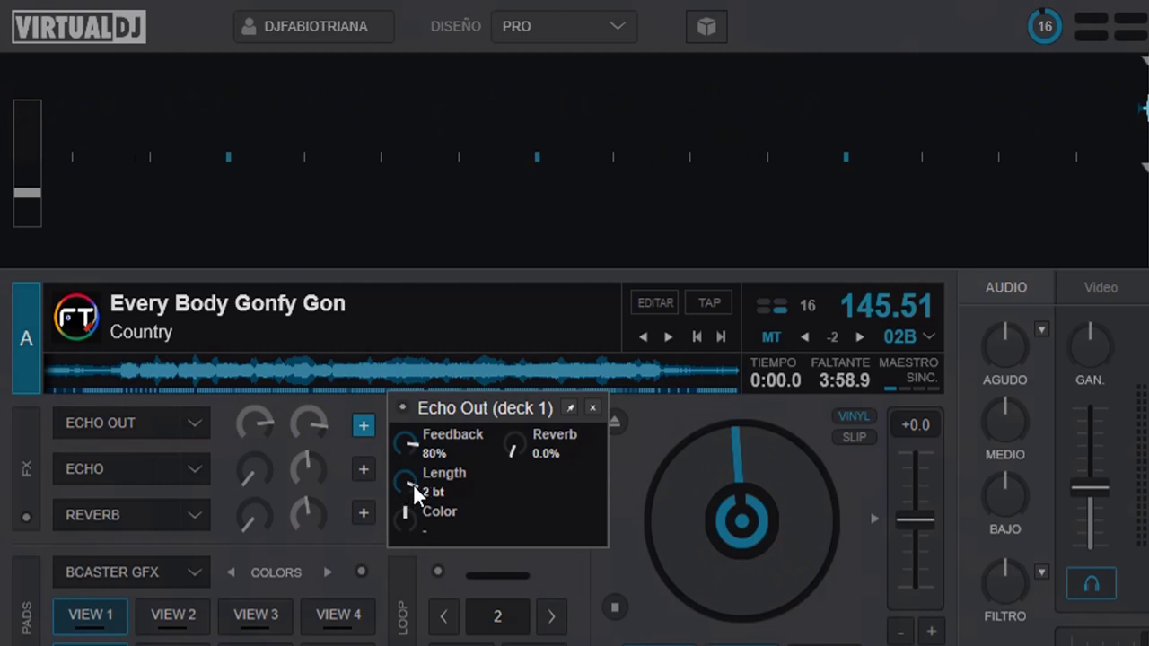
Set Echo Out's Length to 1/2 bt and audition it by switching the effect on and off during playback.
{"action": "left_click_drag", "start_coordinate": [406, 488], "coordinate": [403, 517]}
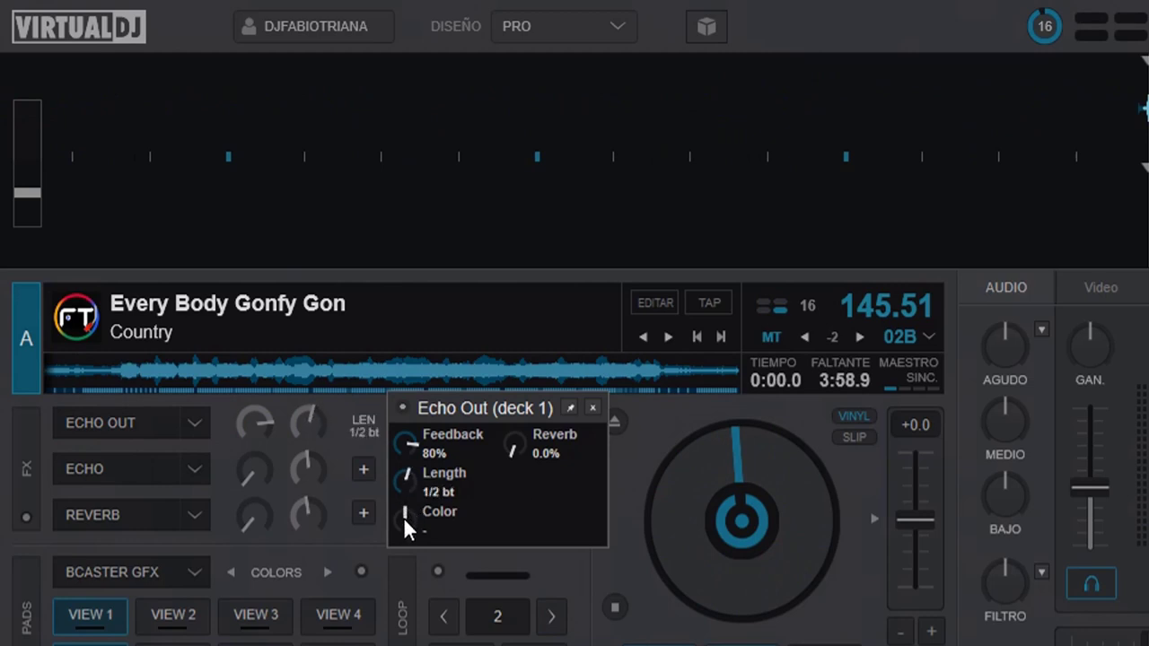
{"action": "left_click", "coordinate": [615, 608]}
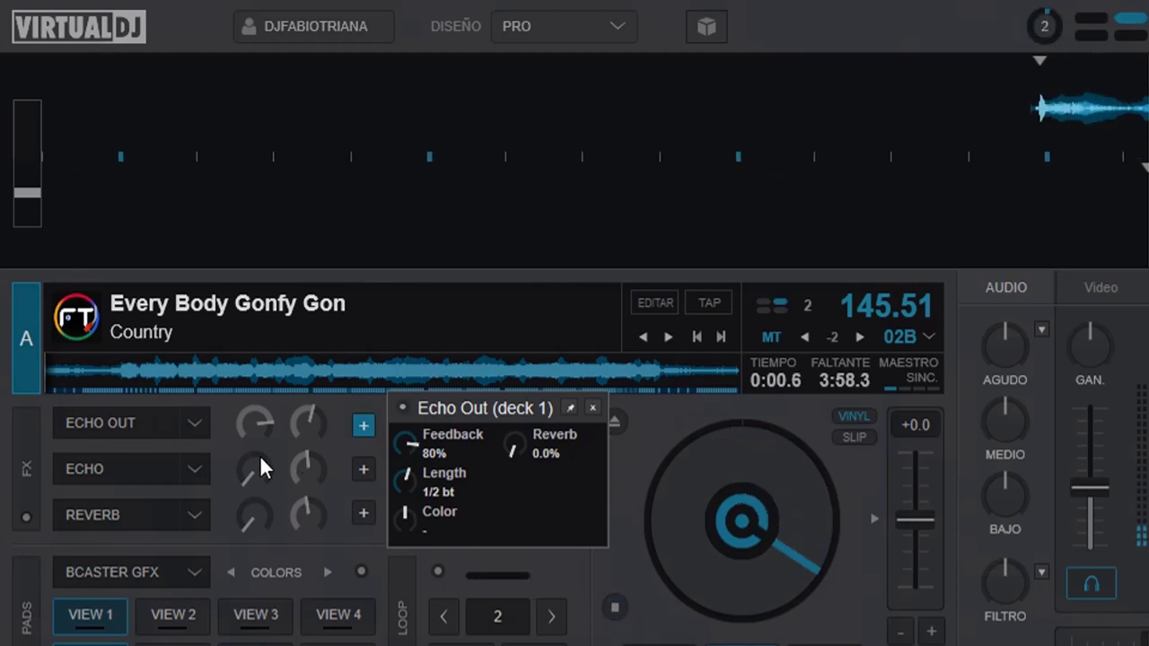
{"action": "left_click", "coordinate": [137, 423]}
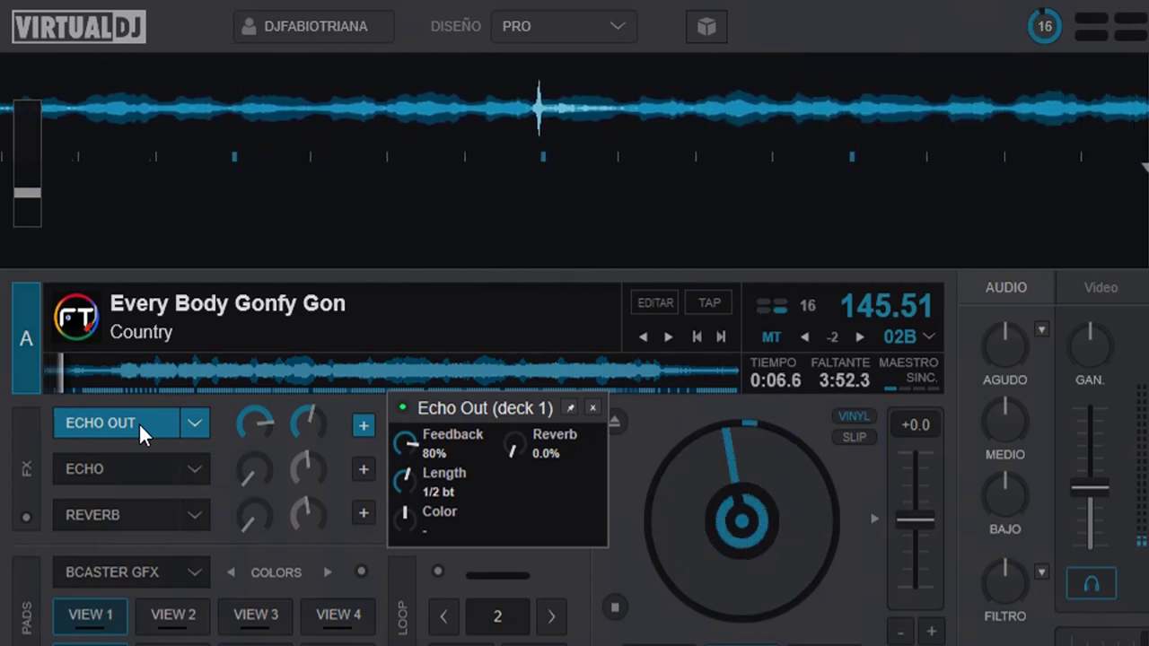
{"action": "left_click", "coordinate": [138, 422]}
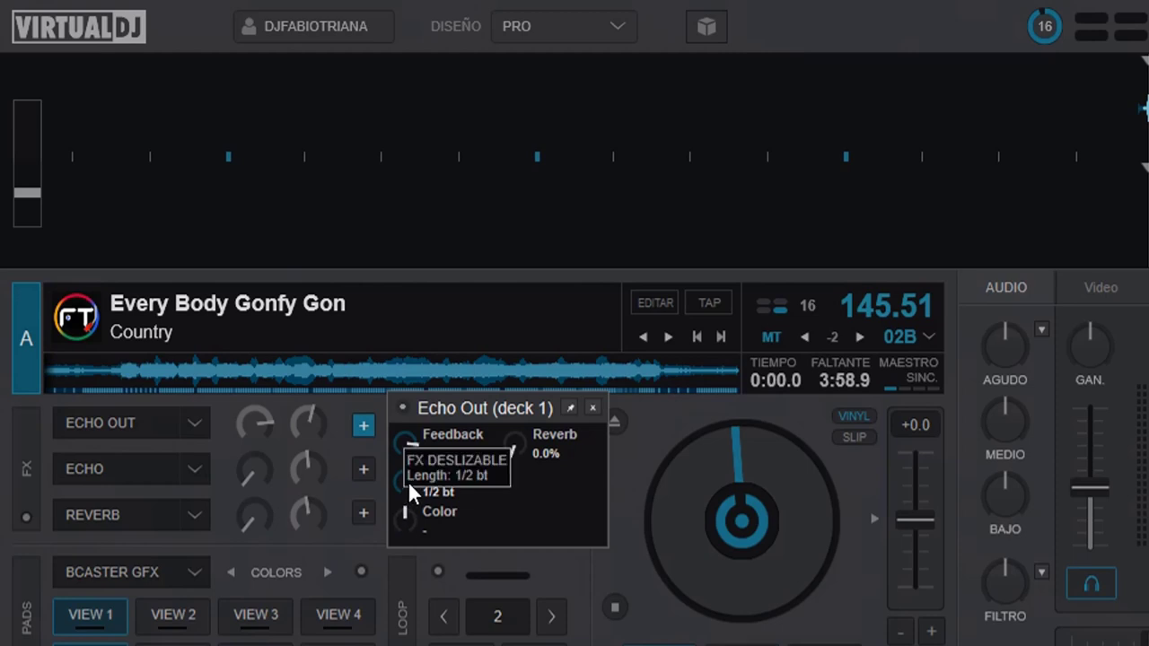
Set Echo Out's Length to 3/4 bt.
{"action": "scroll", "coordinate": [408, 480], "scroll_direction": "up", "scroll_amount": 1}
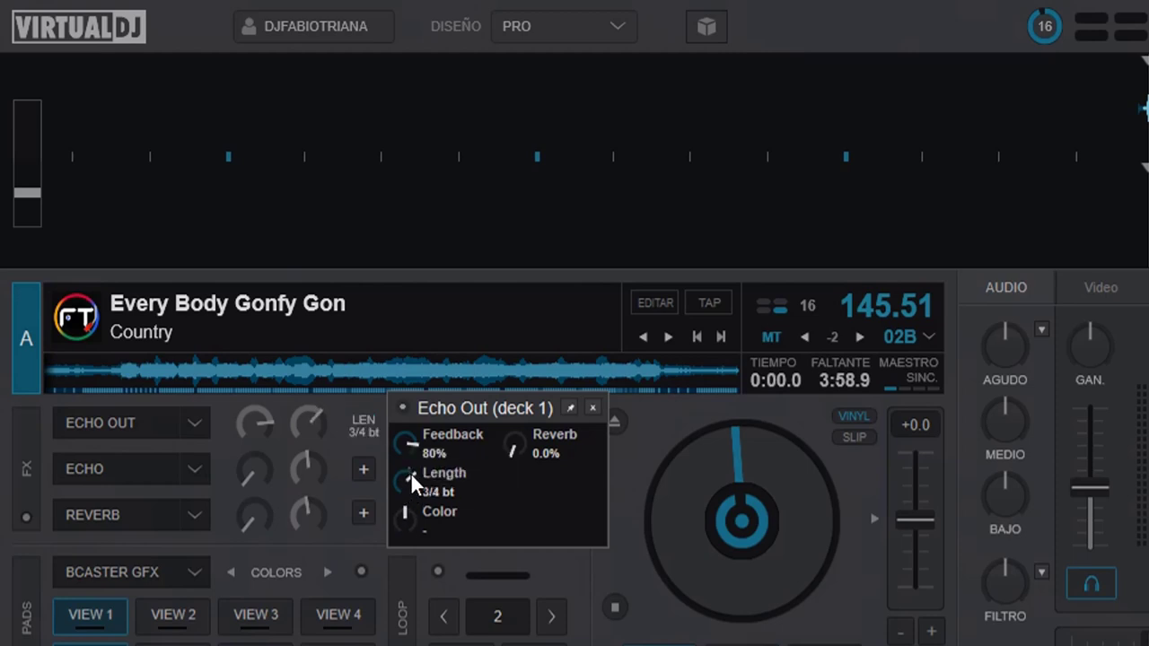
{"action": "scroll", "coordinate": [410, 472], "scroll_direction": "up", "scroll_amount": 1}
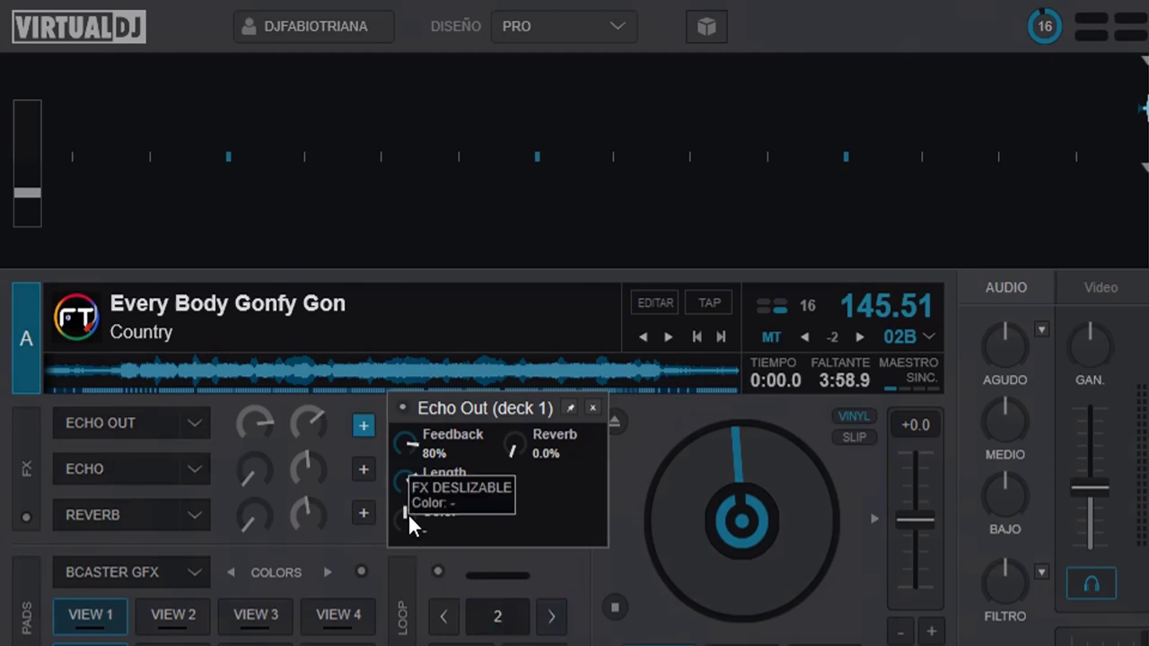
Set Echo Out's Length to 1 bt and Color to < 100%, and audition it by switching the effect on and off during playback.
{"action": "scroll", "coordinate": [407, 513], "scroll_direction": "down", "scroll_amount": 1}
{"action": "left_click_drag", "start_coordinate": [407, 512], "coordinate": [410, 581]}
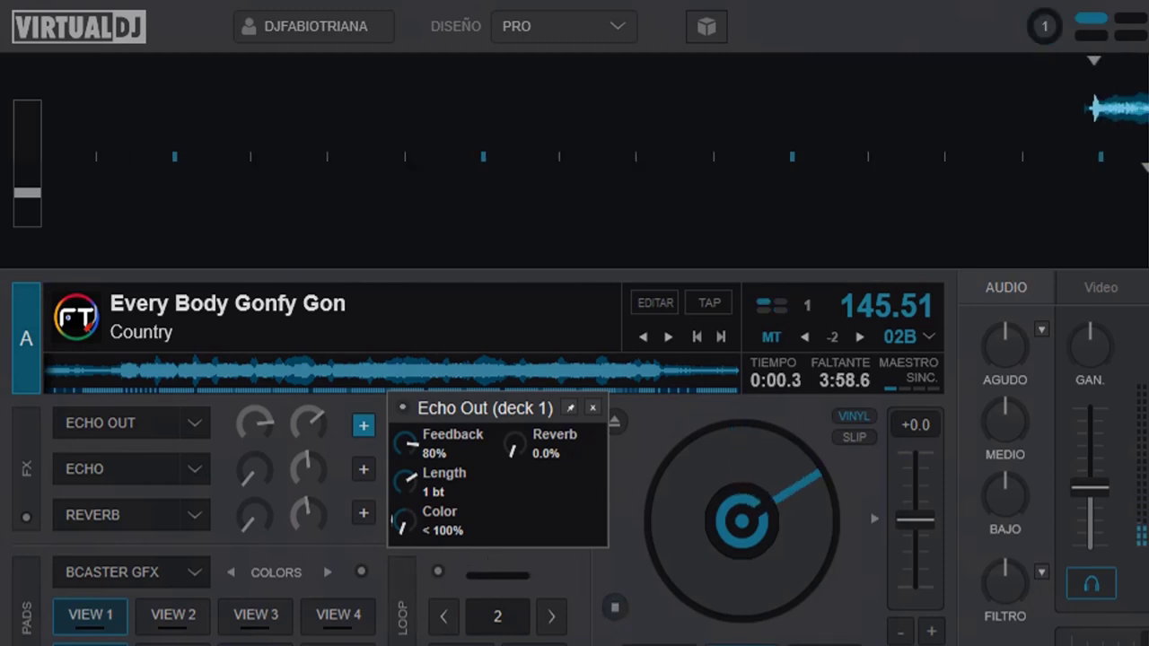
{"action": "left_click", "coordinate": [122, 421]}
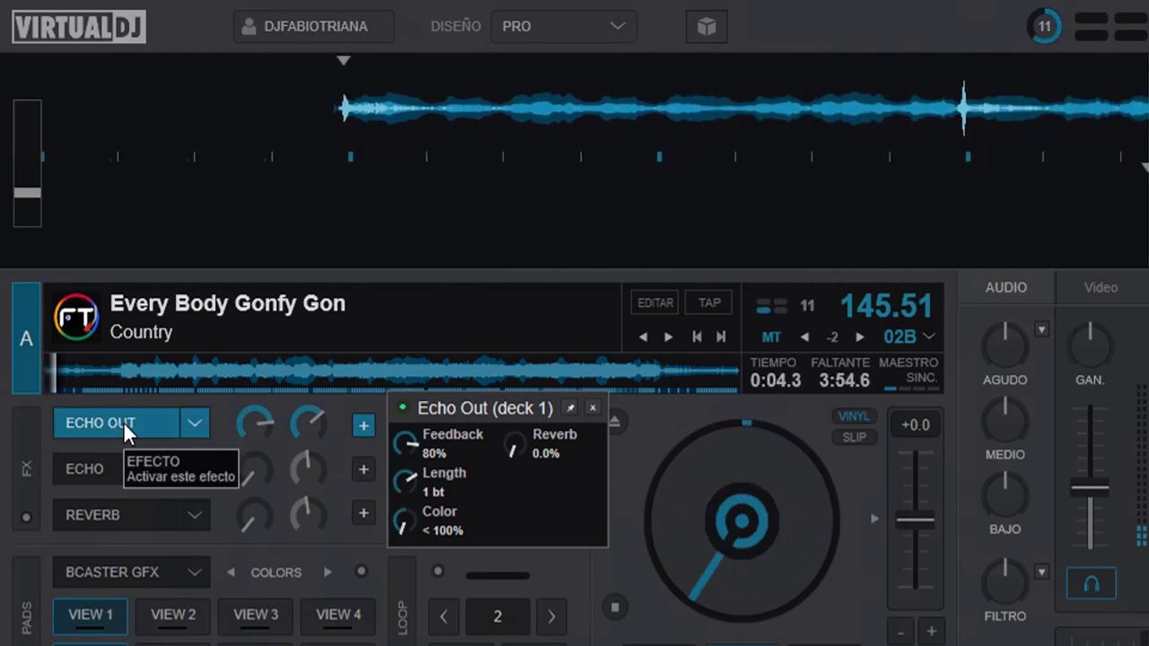
{"action": "left_click", "coordinate": [123, 420]}
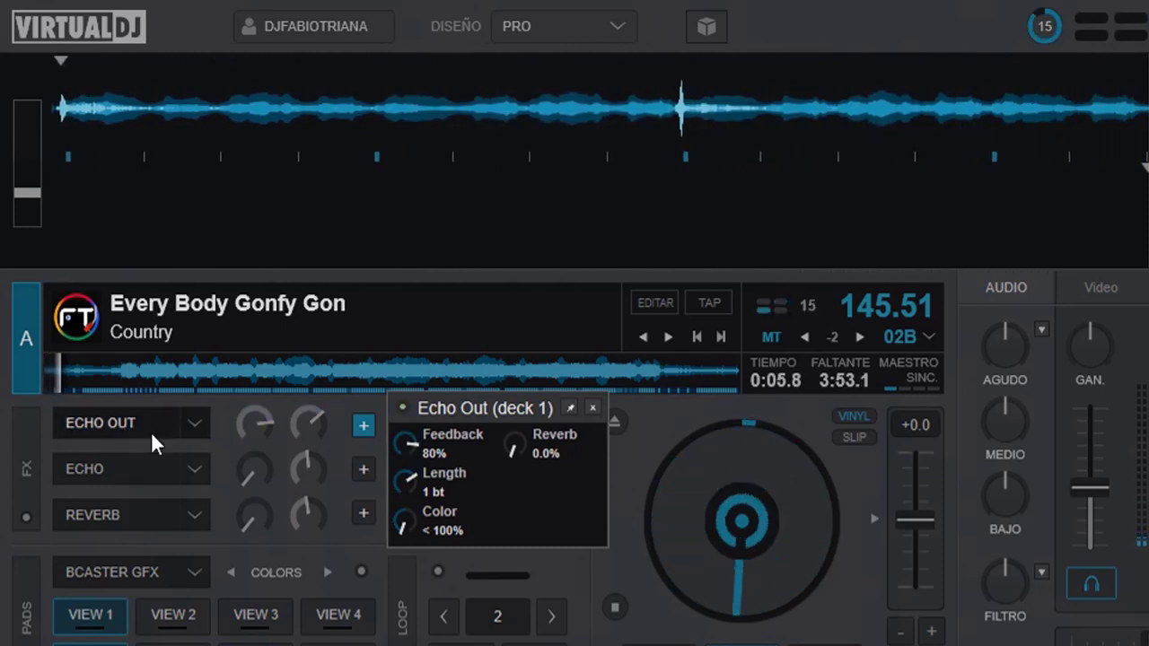
{"action": "left_click", "coordinate": [614, 606]}
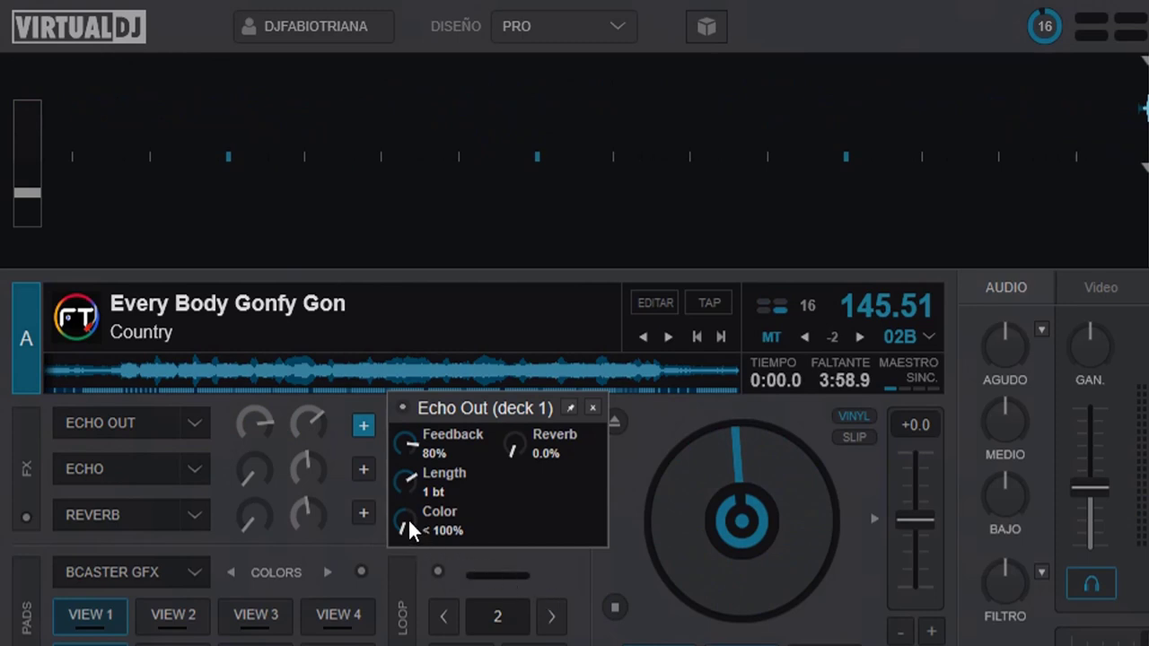
Set Echo Out's Color to > 100%, audition it by switching the effect on and off during playback, and return to the start.
{"action": "left_click_drag", "start_coordinate": [408, 517], "coordinate": [435, 434]}
{"action": "key", "text": "space"}
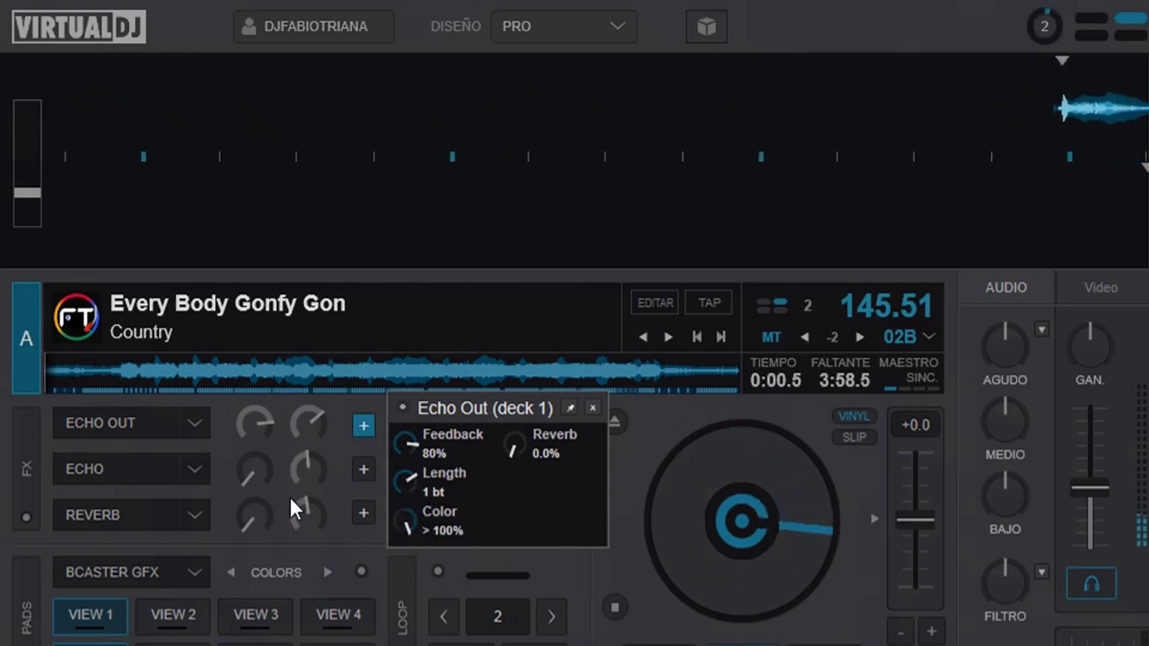
{"action": "left_click", "coordinate": [145, 421]}
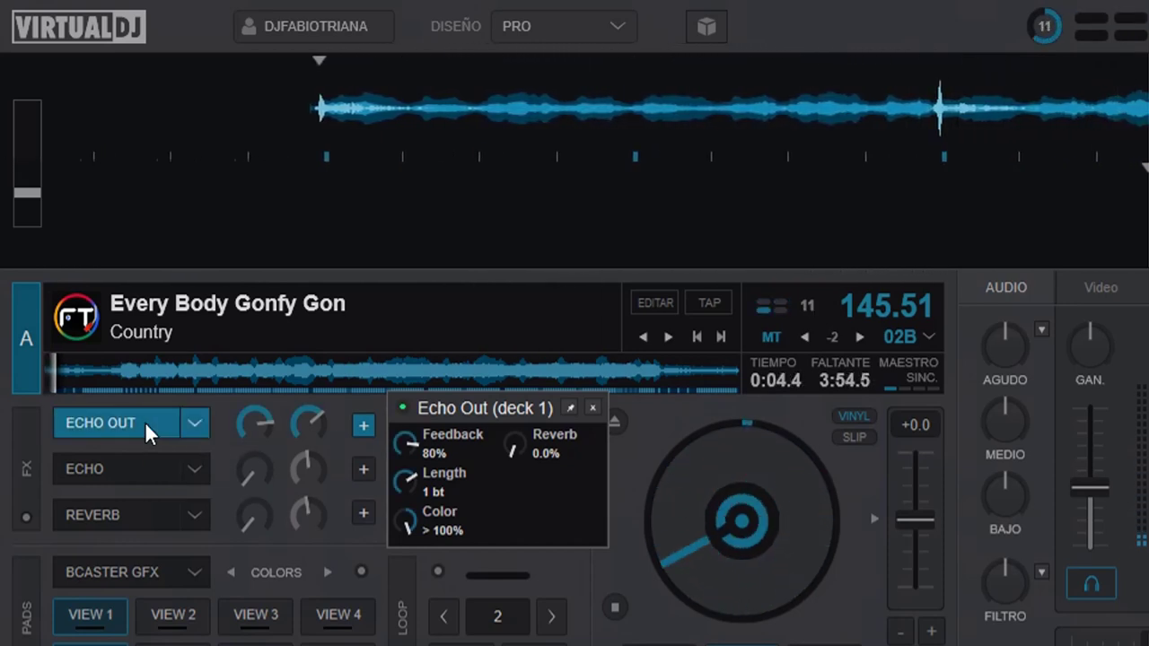
{"action": "left_click", "coordinate": [145, 421]}
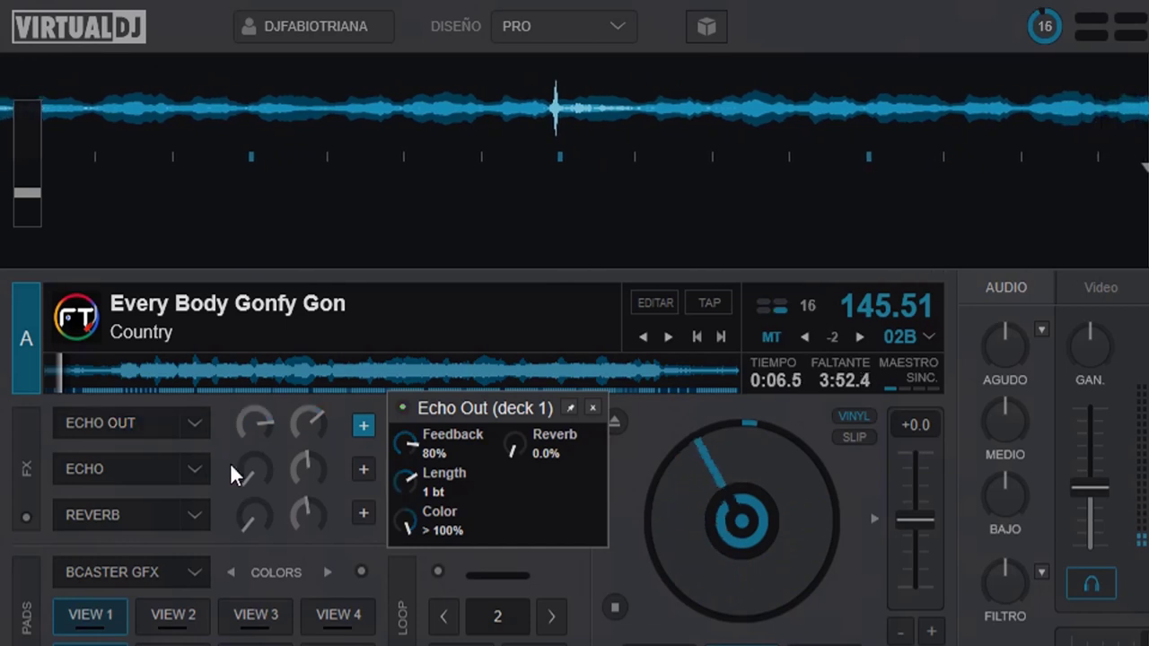
{"action": "key", "text": "Home"}
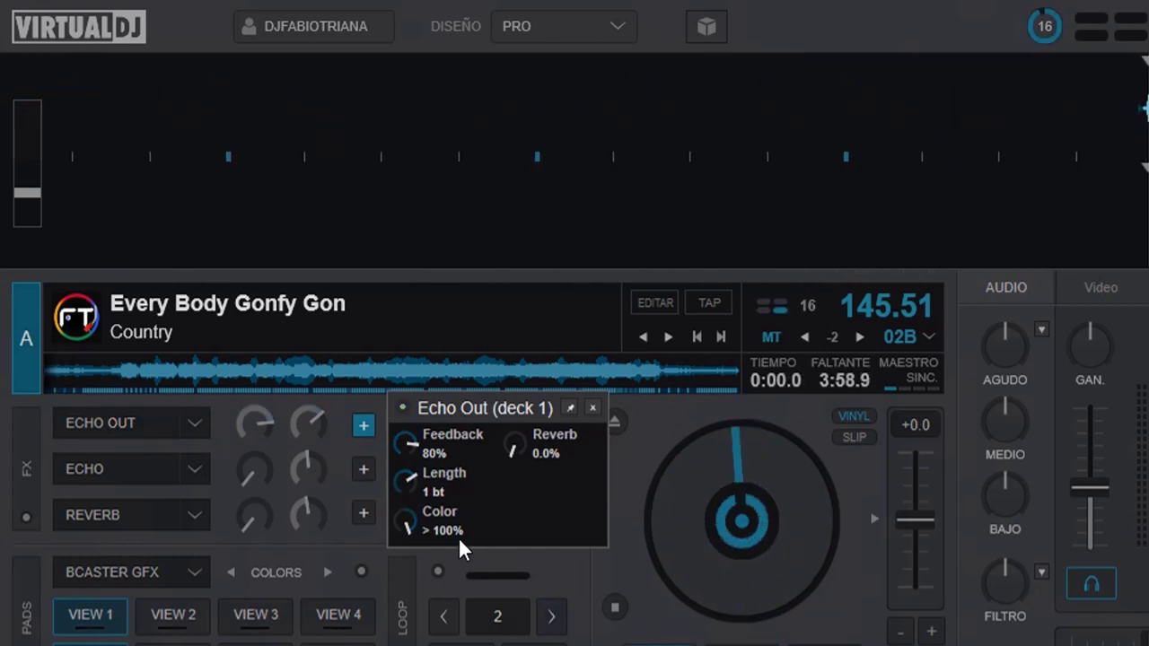
Return Echo Out's Color to its neutral centre value and raise Reverb to 18.2%.
{"action": "left_click_drag", "start_coordinate": [403, 516], "coordinate": [463, 584]}
{"action": "left_click_drag", "start_coordinate": [510, 453], "coordinate": [511, 427]}
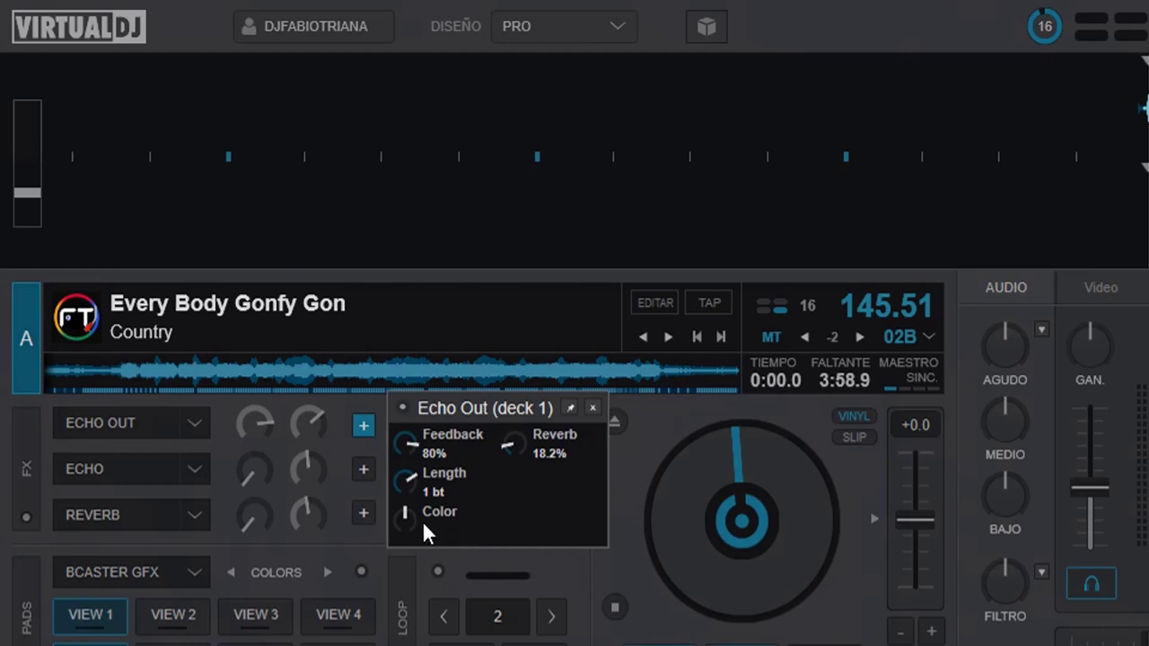
{"action": "left_click_drag", "start_coordinate": [414, 517], "coordinate": [433, 478]}
{"action": "left_click_drag", "start_coordinate": [407, 517], "coordinate": [433, 531]}
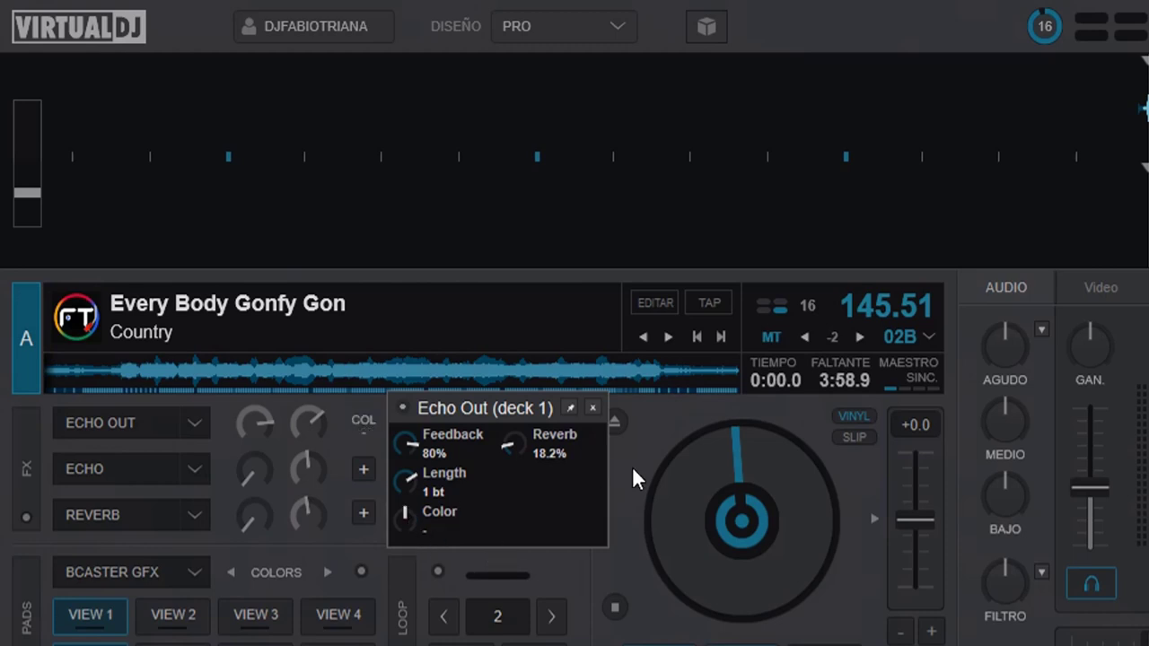
Play the deck A track with Echo Out switched on to hear the added reverb, and switch the effect off.
{"action": "key", "text": "space"}
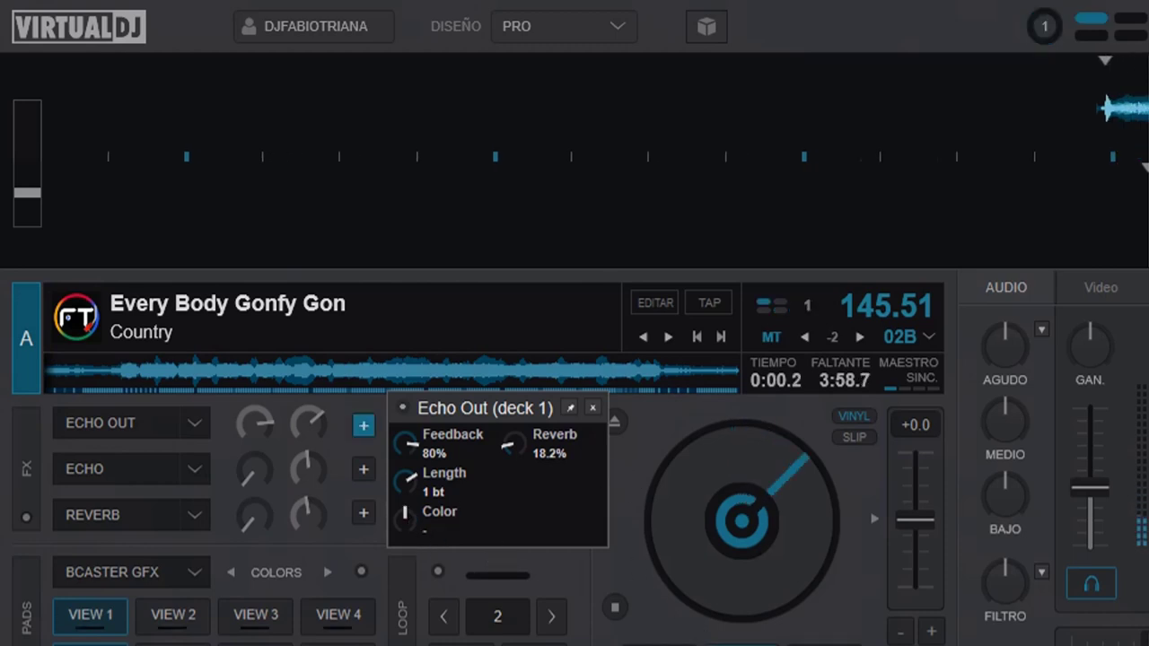
{"action": "left_click", "coordinate": [144, 415]}
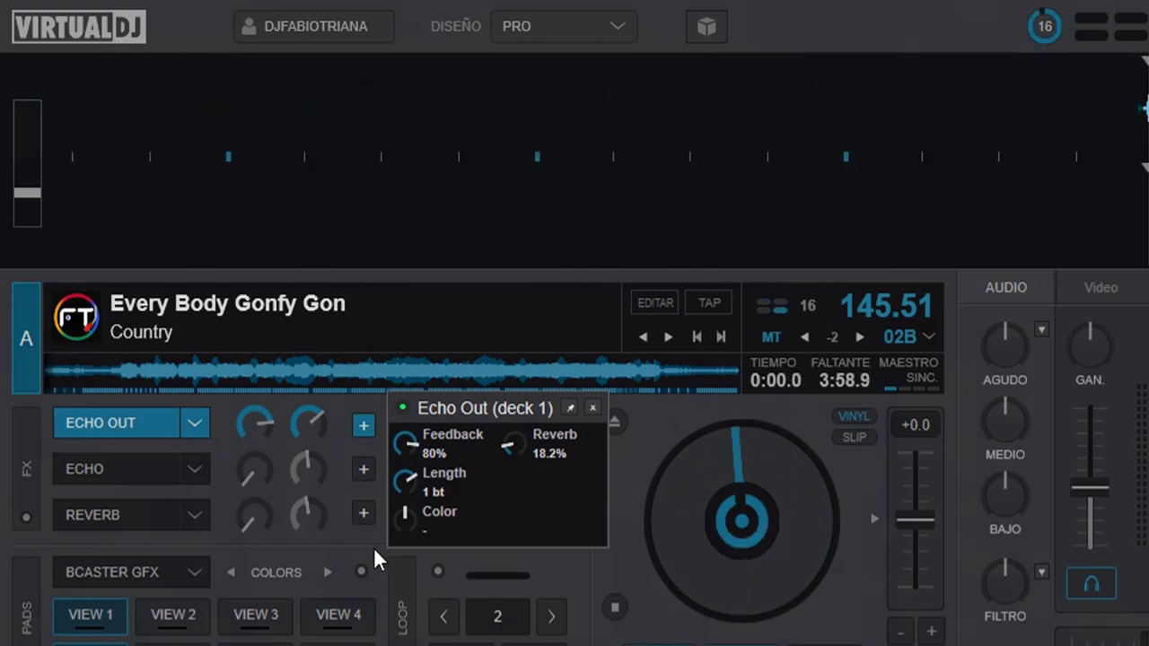
{"action": "left_click", "coordinate": [154, 422]}
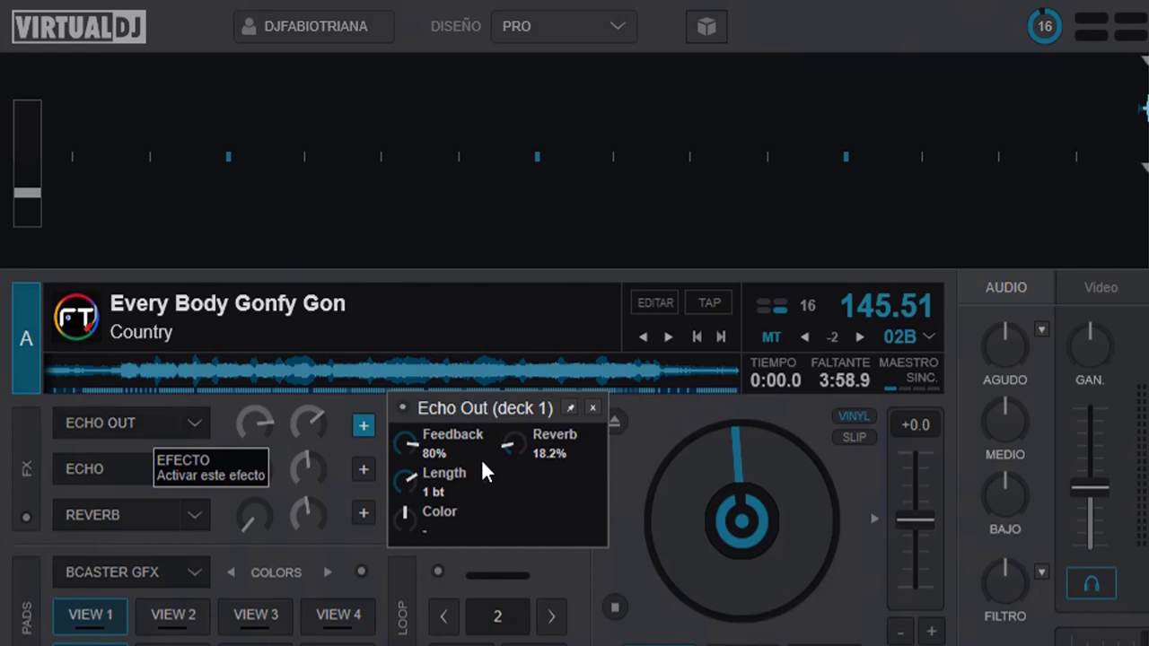
Set Echo Out's Color to > 100% and switch the effect on during playback to hear it combined with the reverb, stopping at the start.
{"action": "left_click_drag", "start_coordinate": [412, 512], "coordinate": [434, 470]}
{"action": "key", "text": "space"}
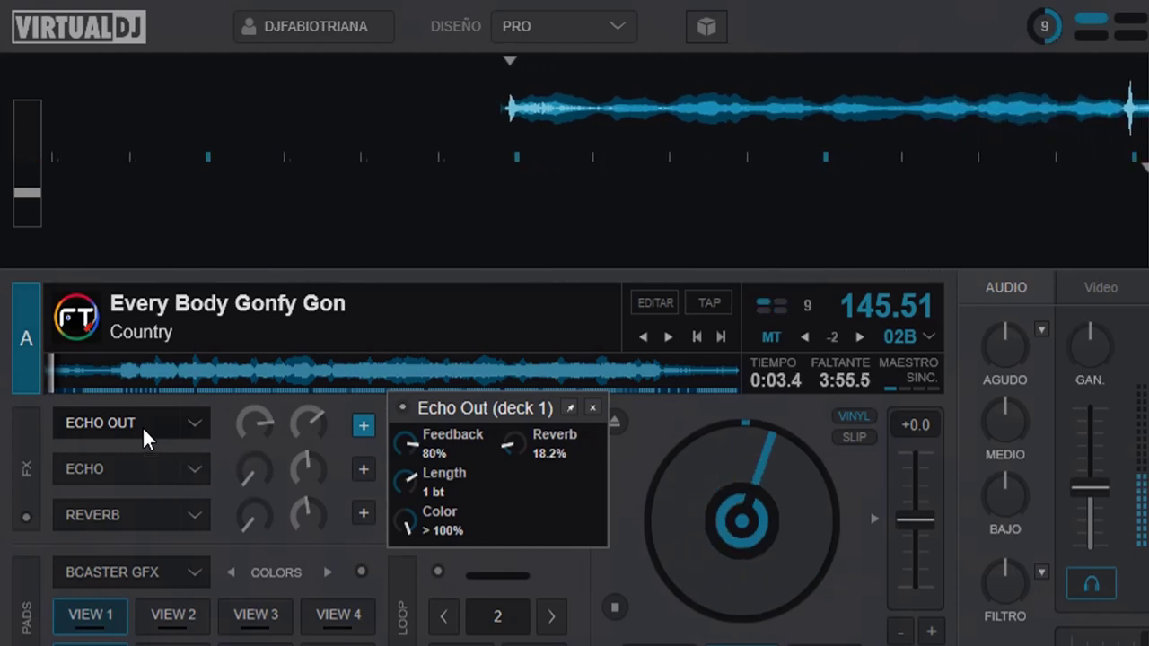
{"action": "left_click", "coordinate": [142, 425]}
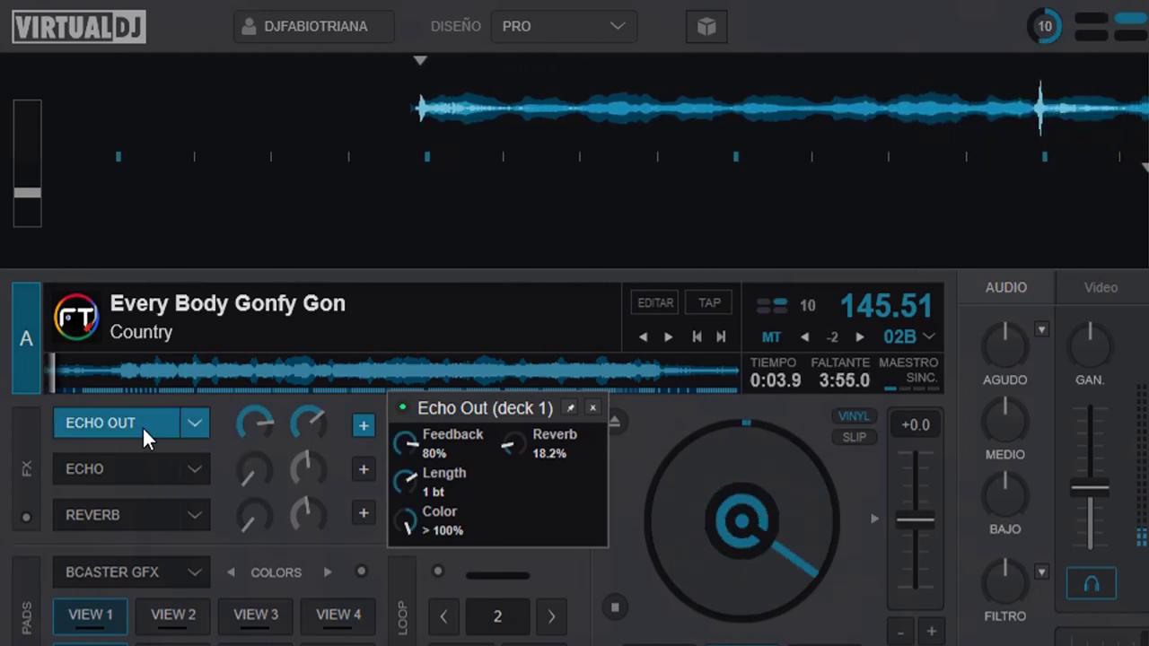
{"action": "left_click", "coordinate": [614, 607]}
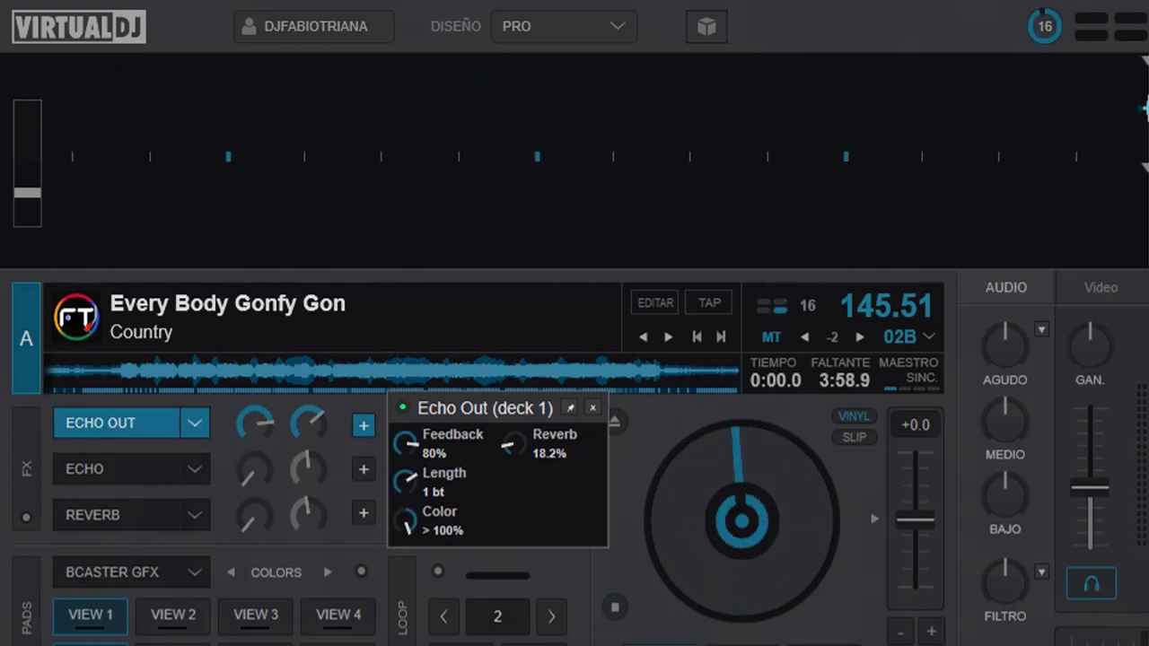
Set Echo Out's Color to > 34% and audition it by switching the effect on and off during playback.
{"action": "left_click_drag", "start_coordinate": [414, 519], "coordinate": [403, 549]}
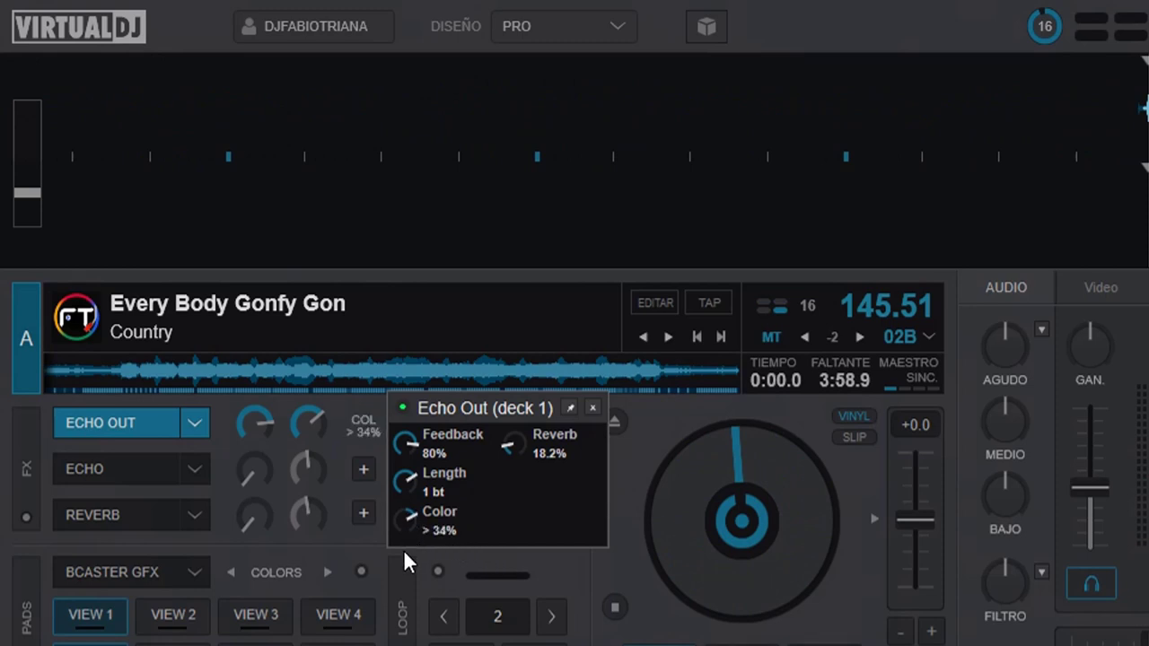
{"action": "left_click", "coordinate": [144, 420]}
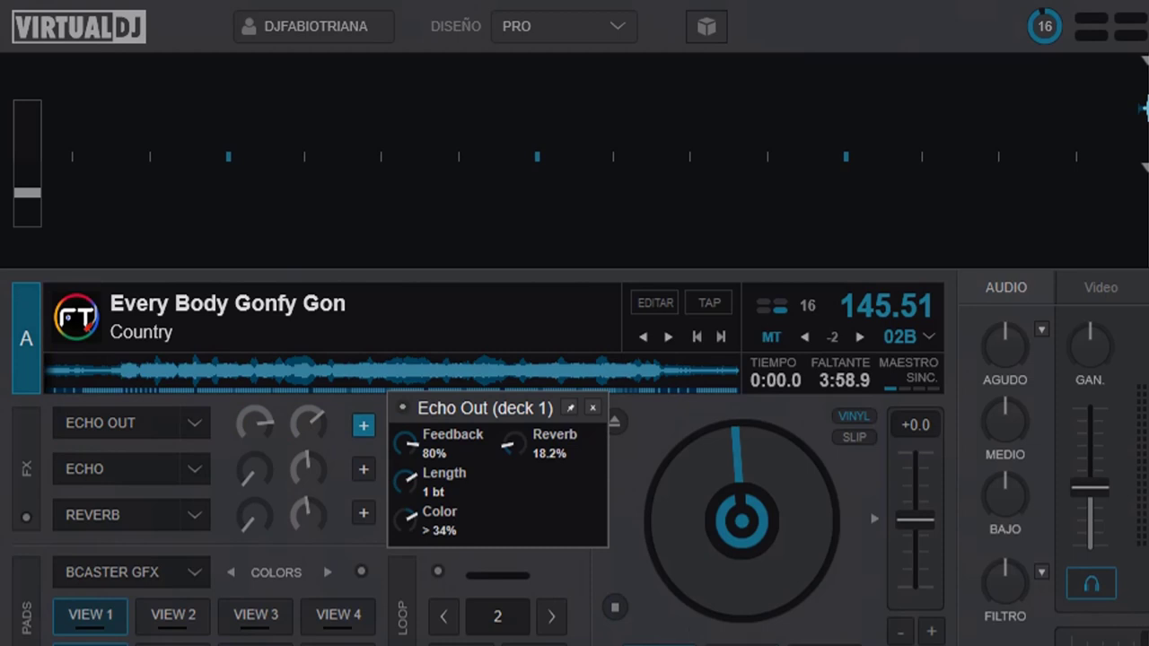
{"action": "key", "text": "space"}
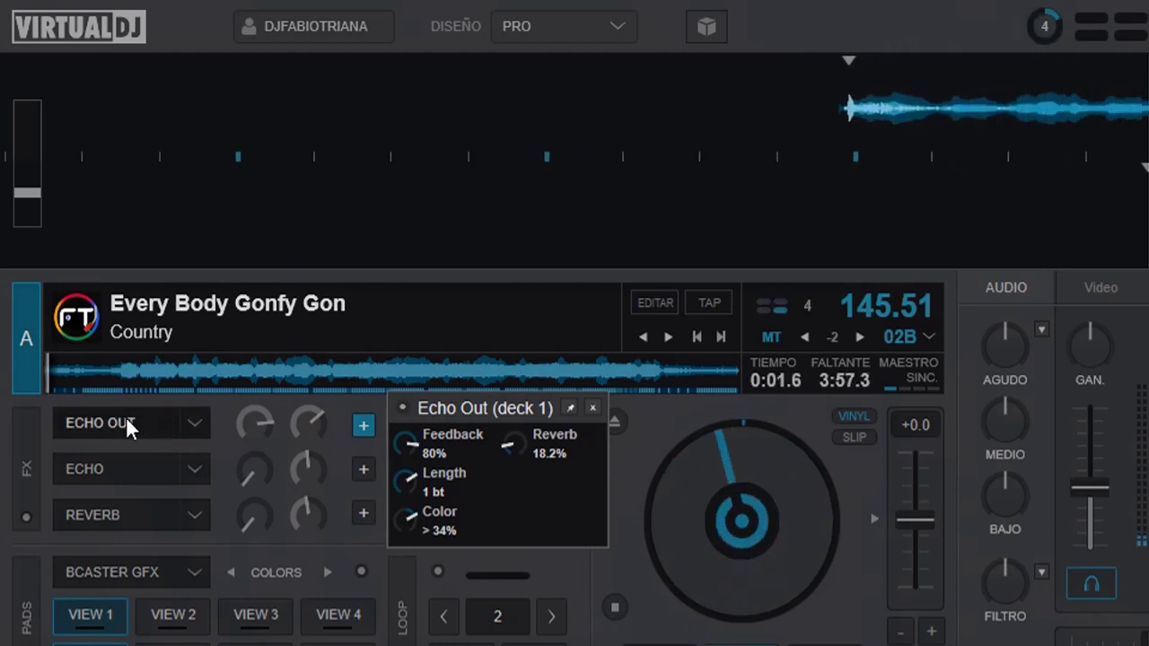
{"action": "left_click", "coordinate": [126, 423]}
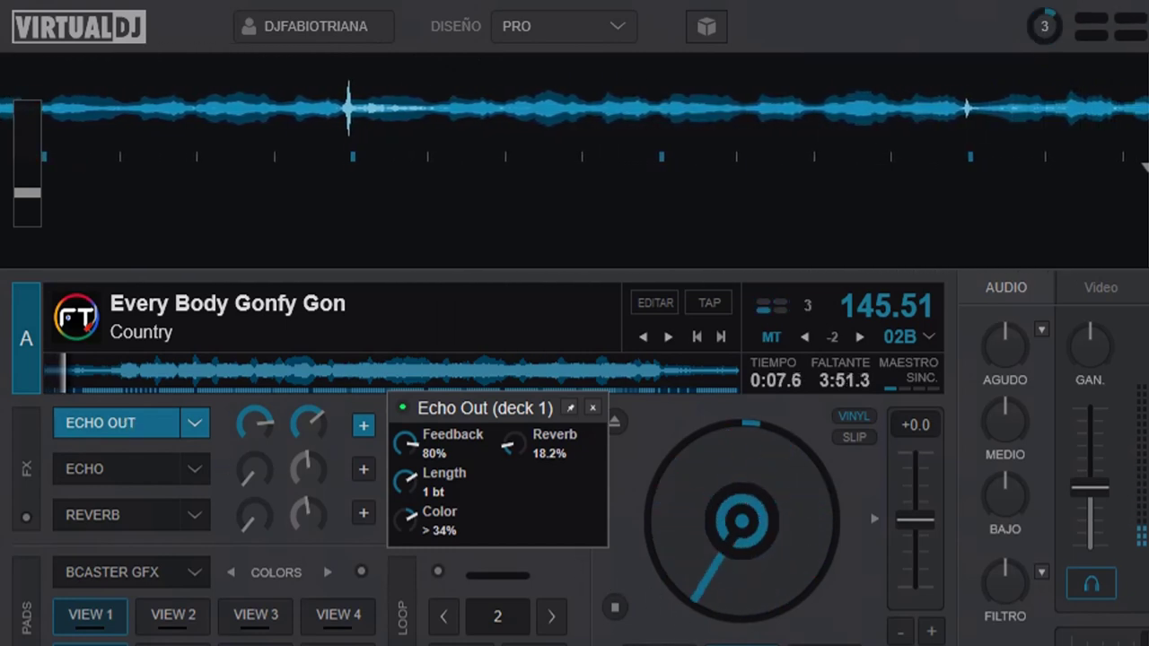
{"action": "left_click", "coordinate": [137, 418]}
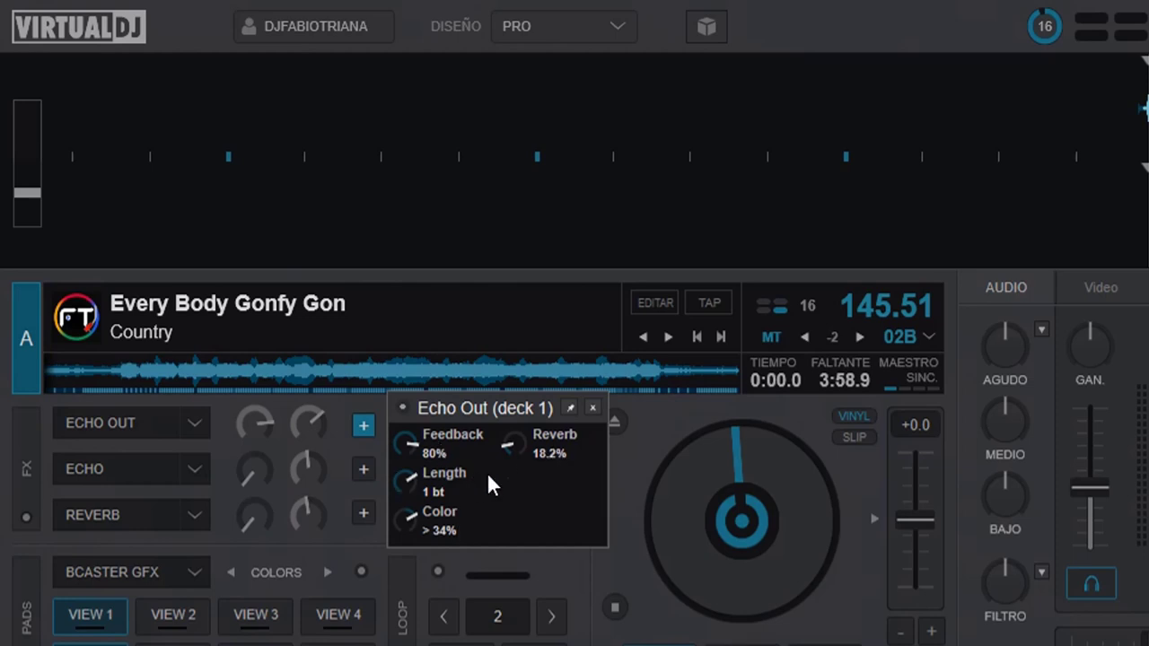
Reset Echo Out's Color to neutral and Reverb to 0.0%, and set Length to 3/4 bt.
{"action": "double_click", "coordinate": [411, 520]}
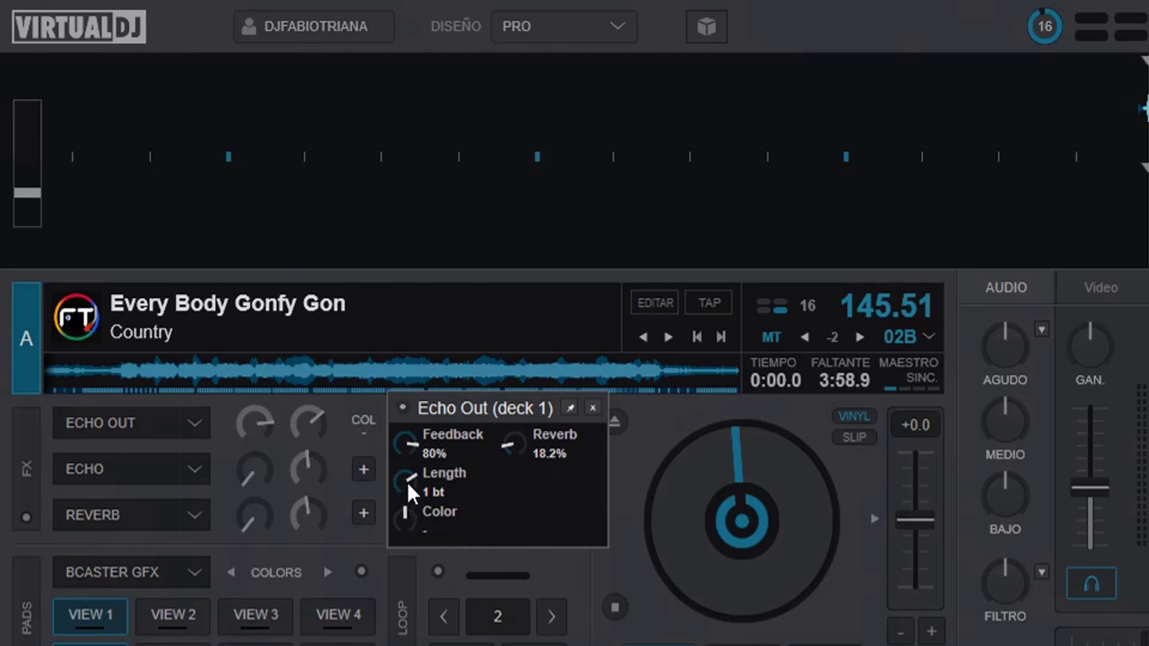
{"action": "scroll", "coordinate": [407, 481], "scroll_direction": "down", "scroll_amount": 1}
{"action": "mouse_move", "coordinate": [406, 439]}
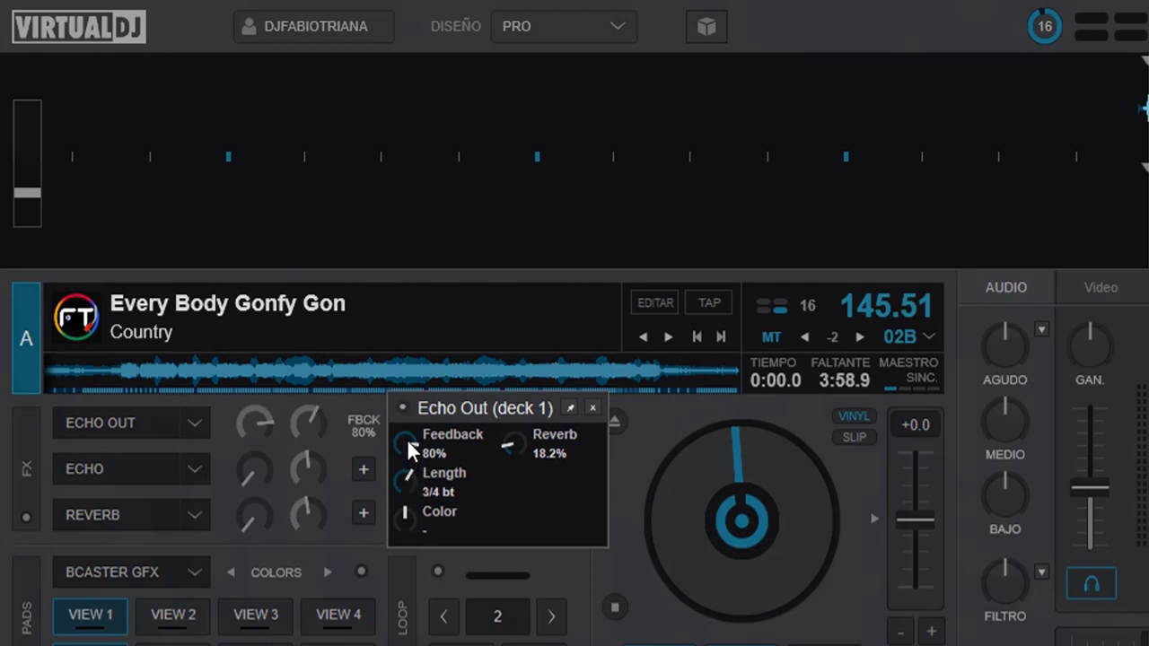
{"action": "double_click", "coordinate": [514, 442]}
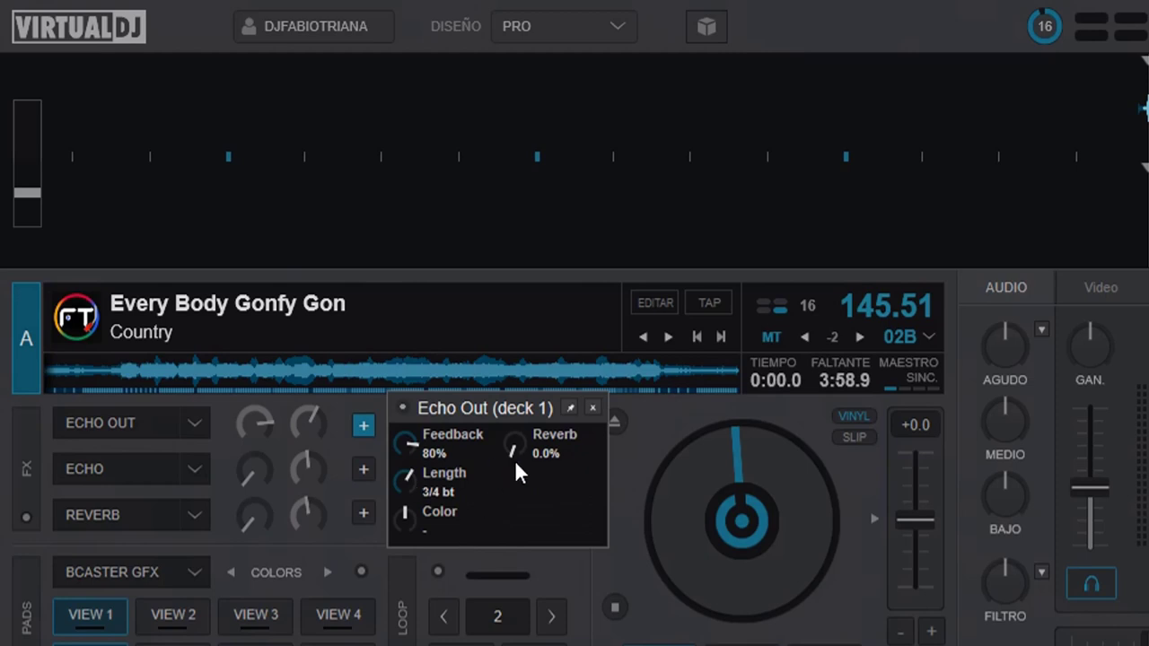
Load the Echo effect into deck A's first effect slot, open its settings window and place it directly below the Echo Out window.
{"action": "left_click", "coordinate": [191, 424]}
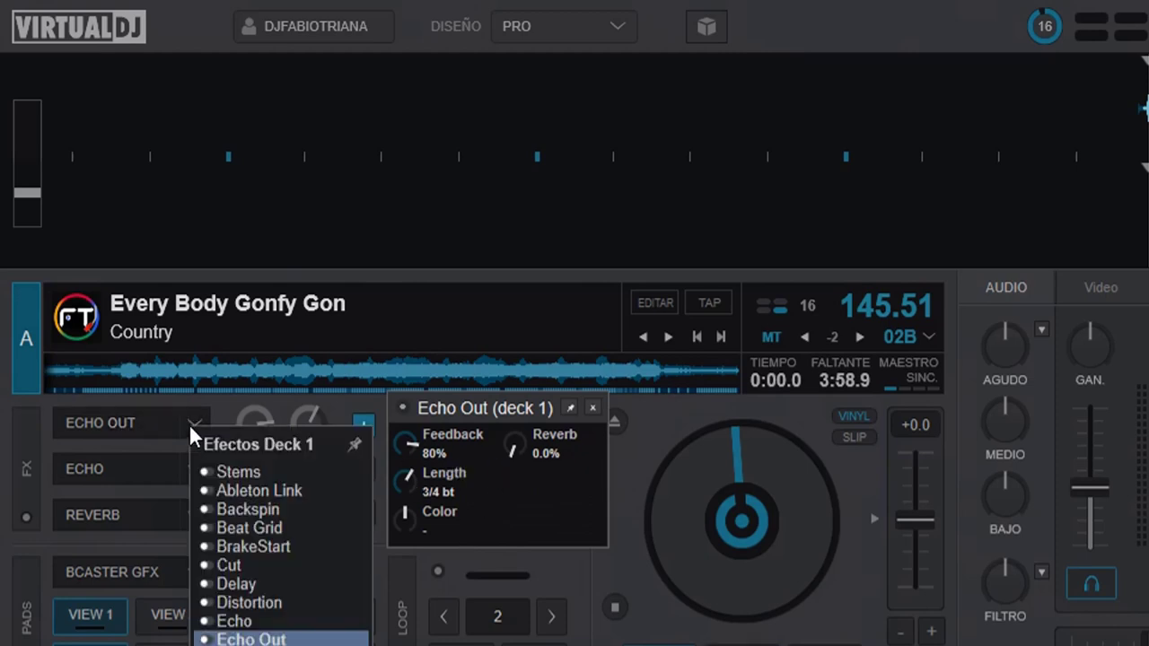
{"action": "left_click", "coordinate": [235, 621]}
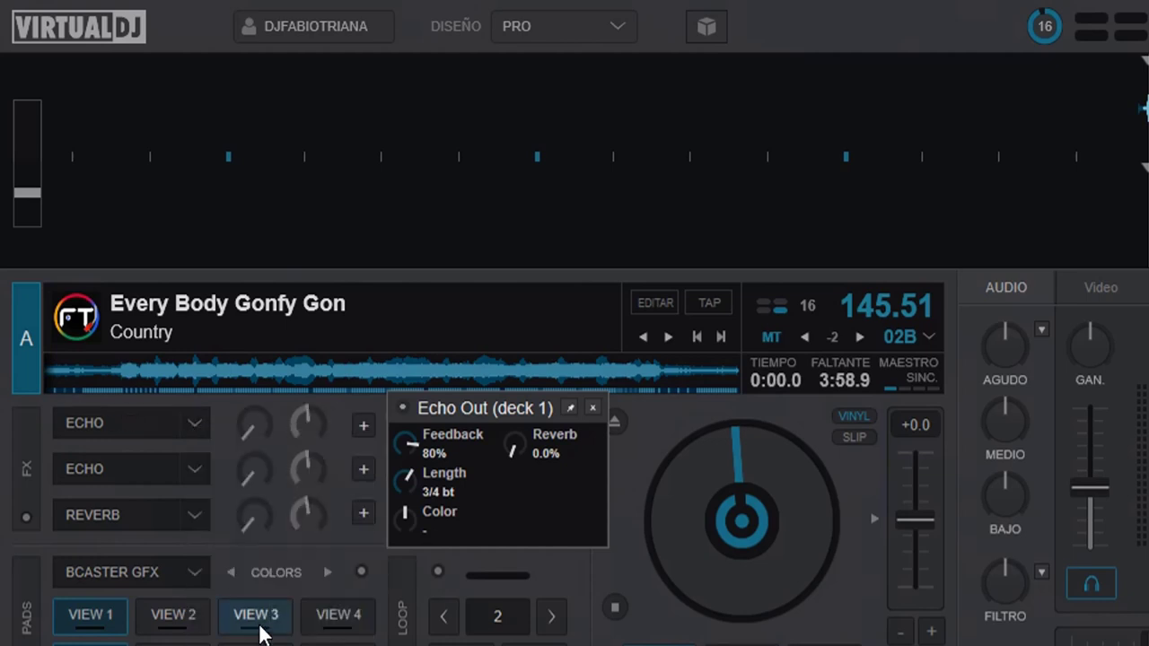
{"action": "left_click", "coordinate": [360, 426]}
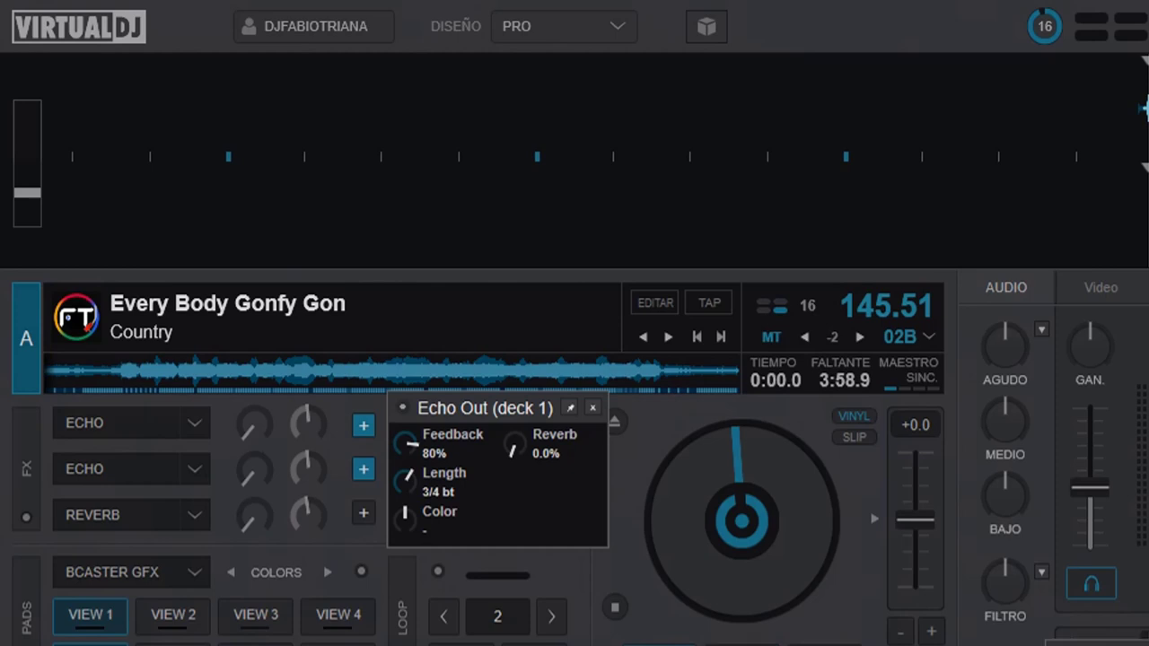
{"action": "left_click_drag", "start_coordinate": [872, 617], "coordinate": [526, 577]}
{"action": "mouse_move", "coordinate": [525, 535]}
{"action": "left_mouse_down"}
{"action": "mouse_move", "coordinate": [551, 520]}
{"action": "mouse_move", "coordinate": [540, 526]}
{"action": "left_mouse_up"}
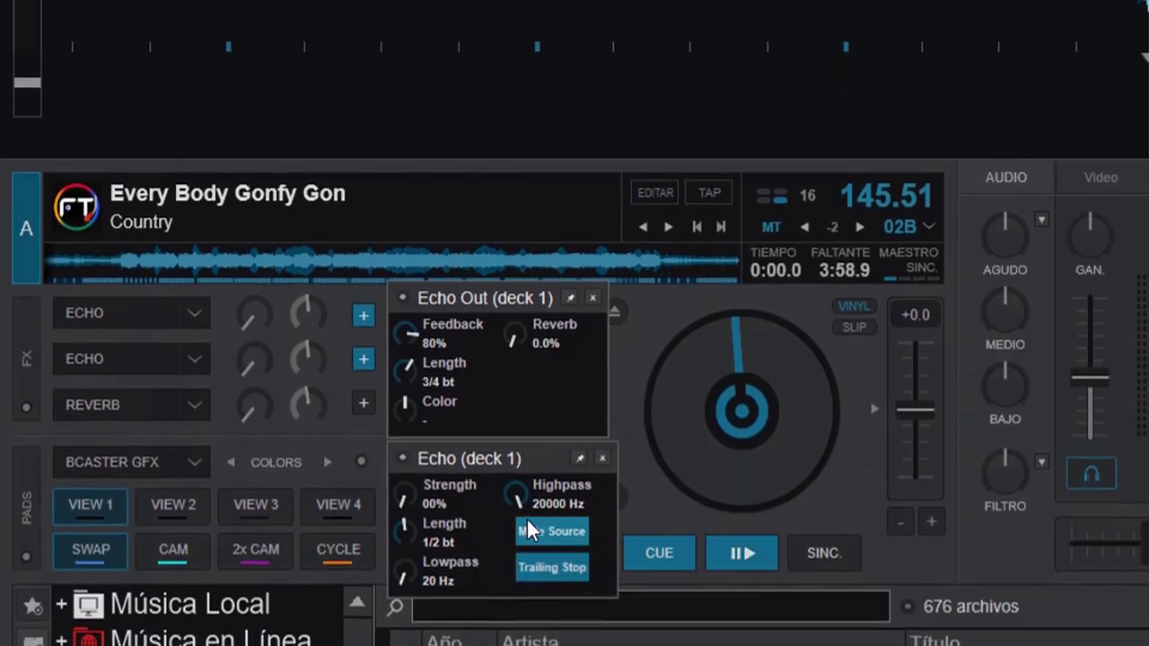